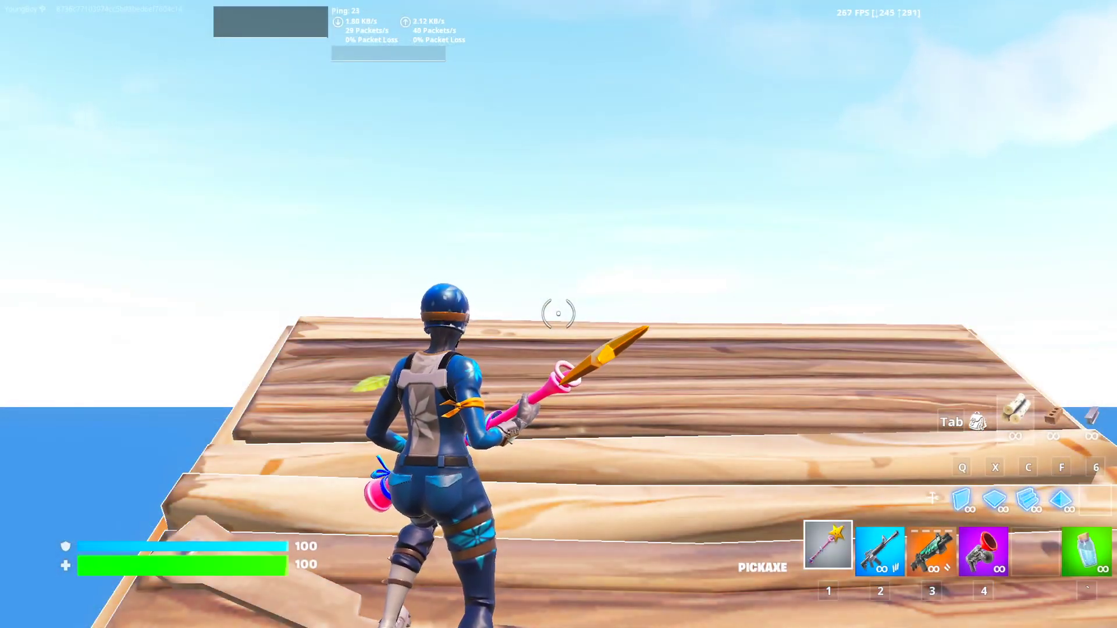
key(w)
key(c)
click(558, 314)
key(1)
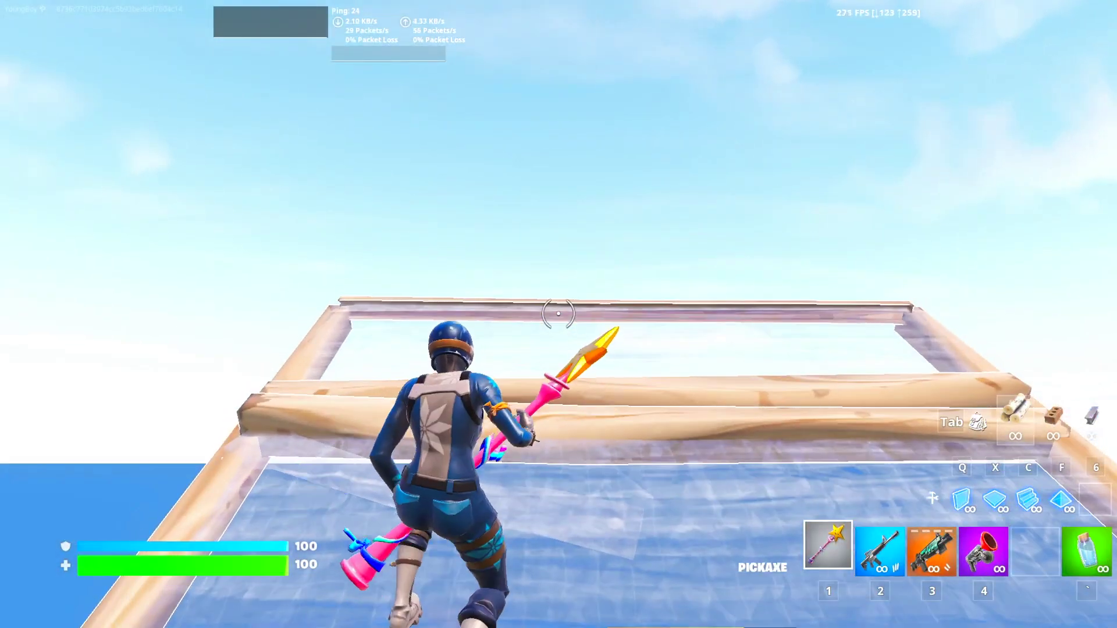
key(w)
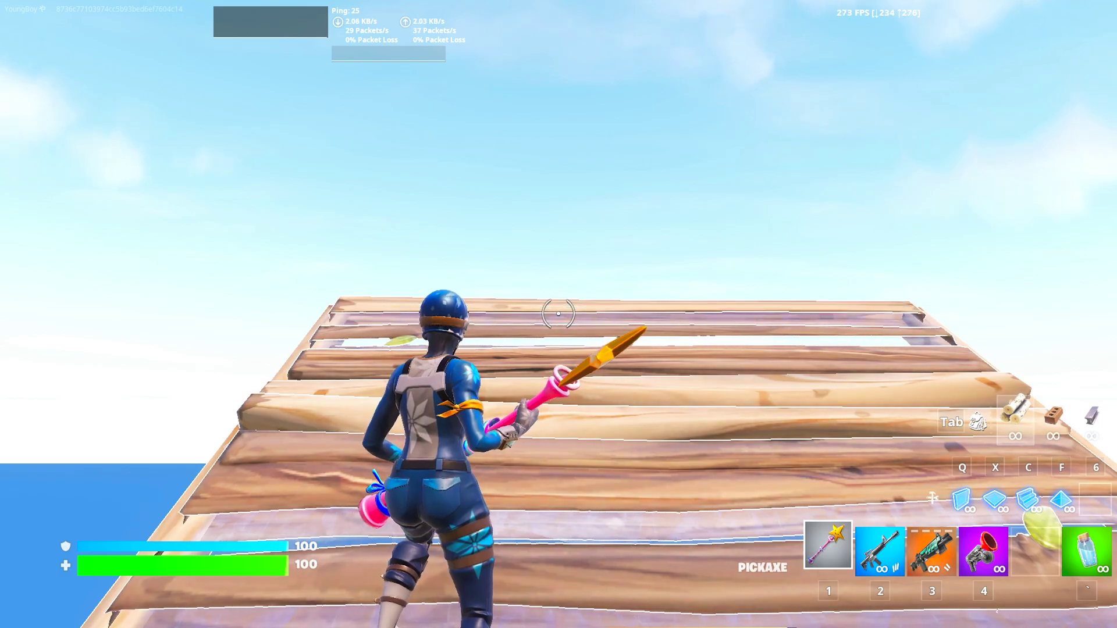
key(w)
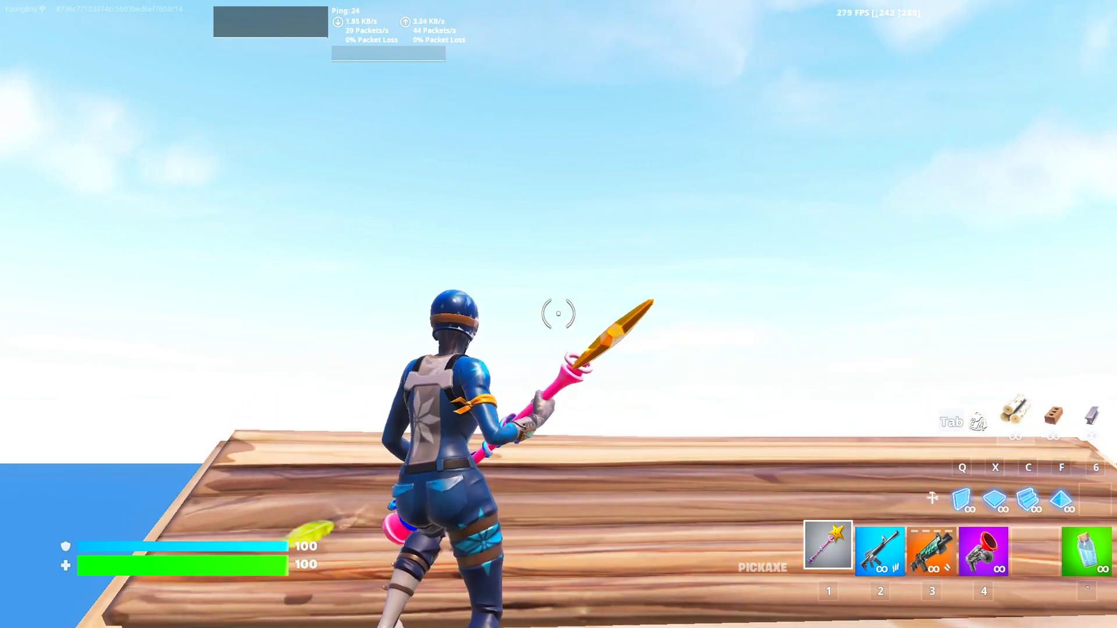
key(w)
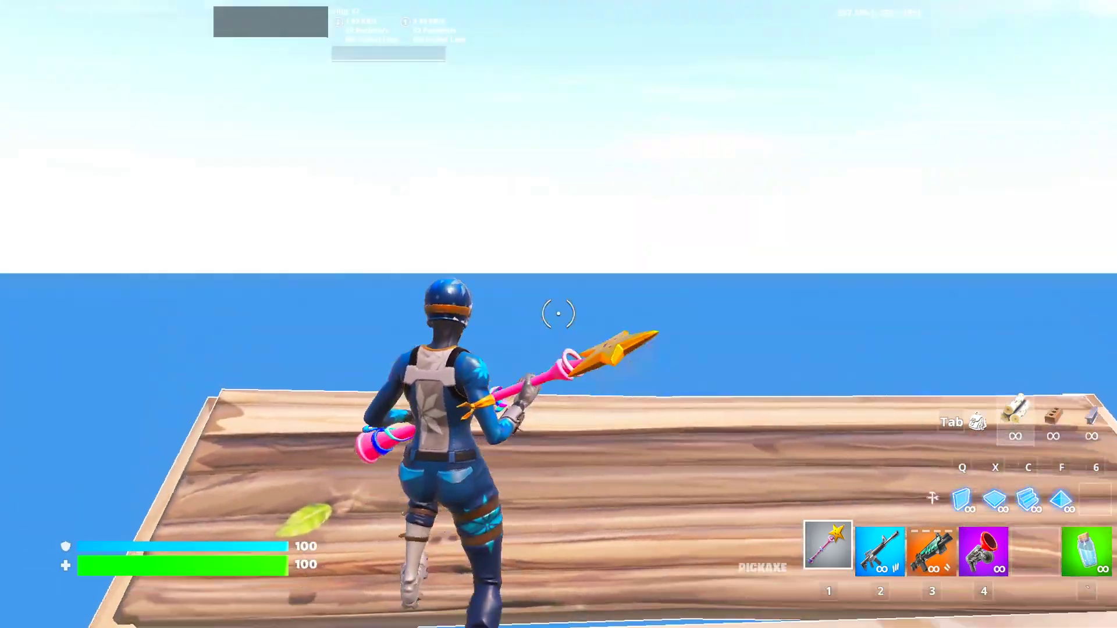
key(w)
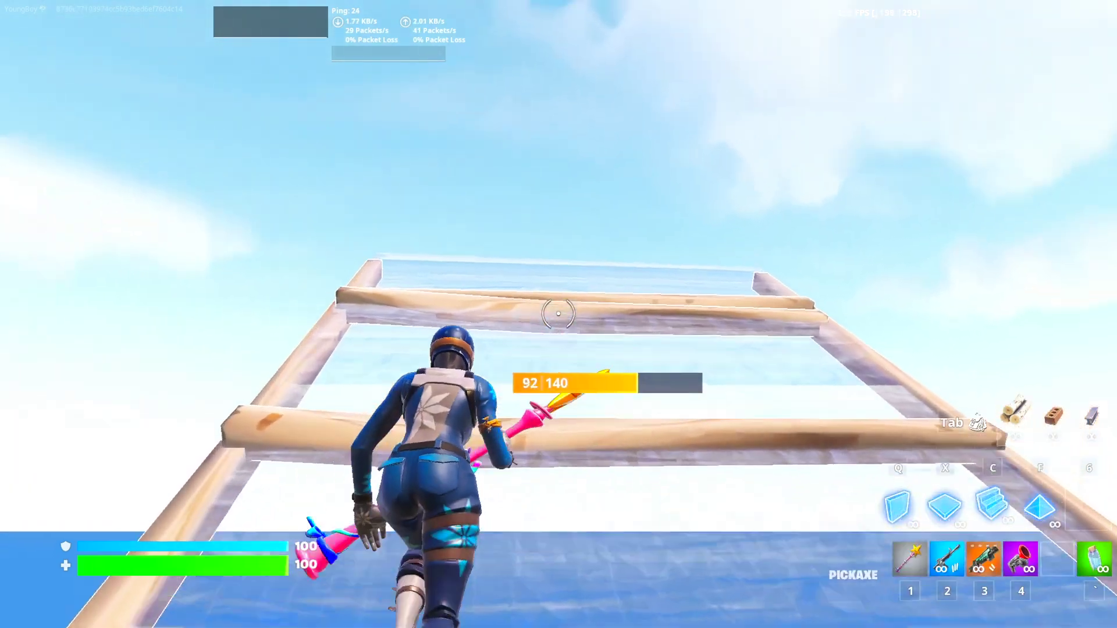
key(w)
click(559, 313)
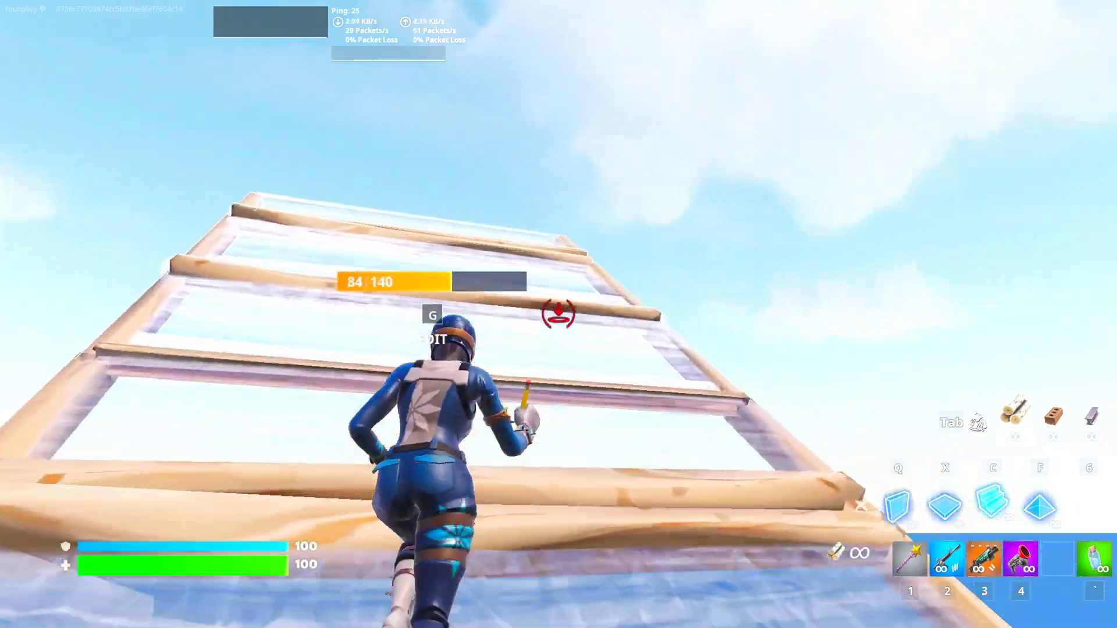
key(1)
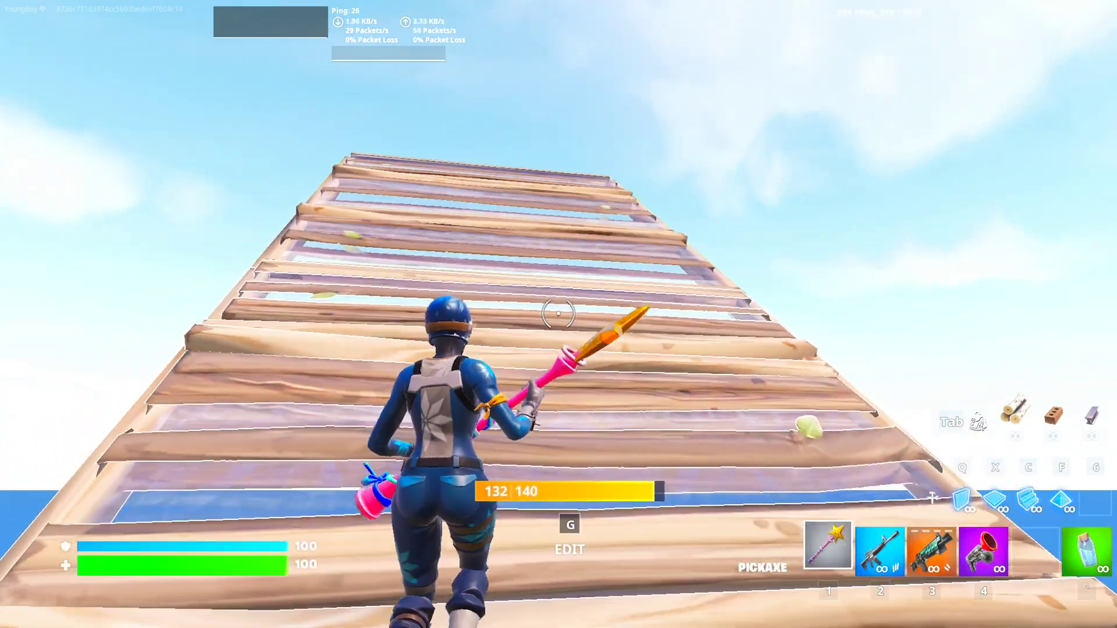
key(w)
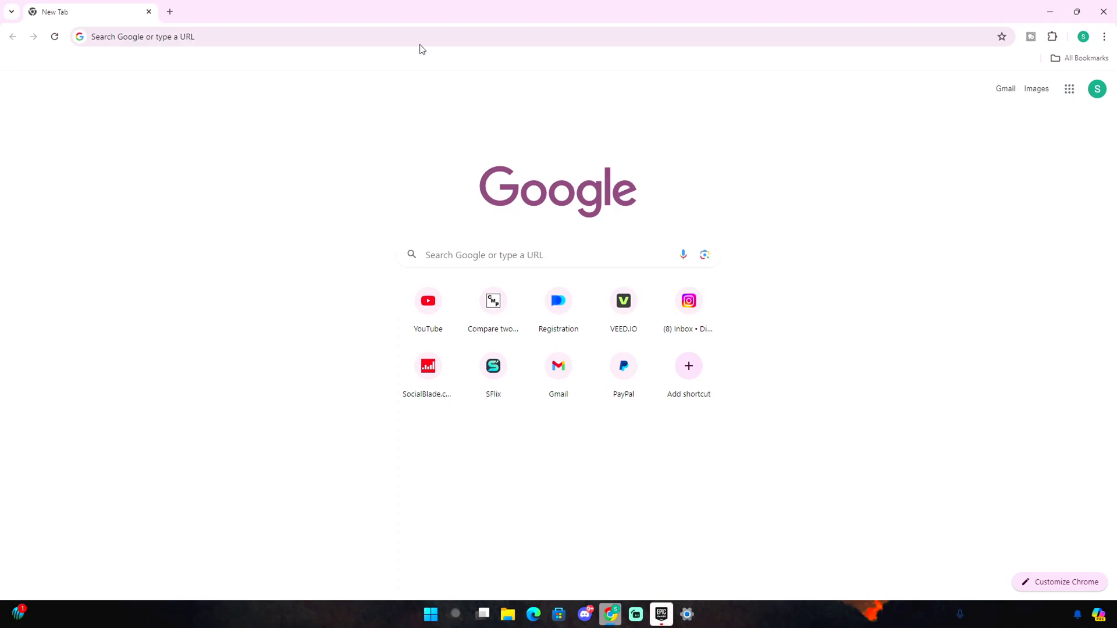
Search Windows for "gpu" and view the Camera app's graphics preference options in the Graphics settings
click(456, 615)
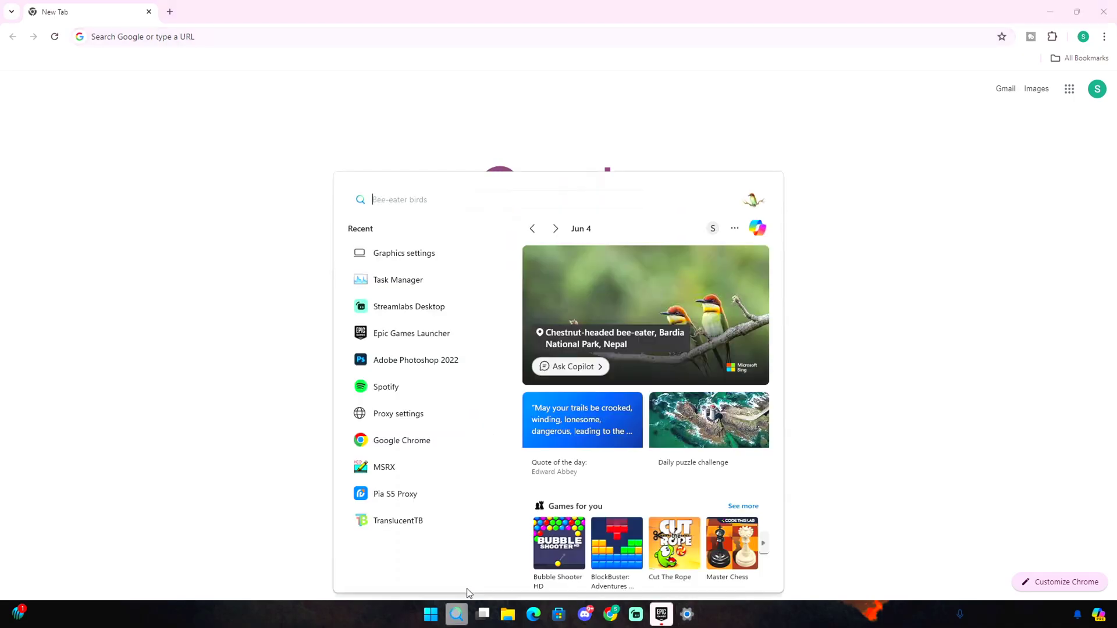
text(gpu)
key(Return)
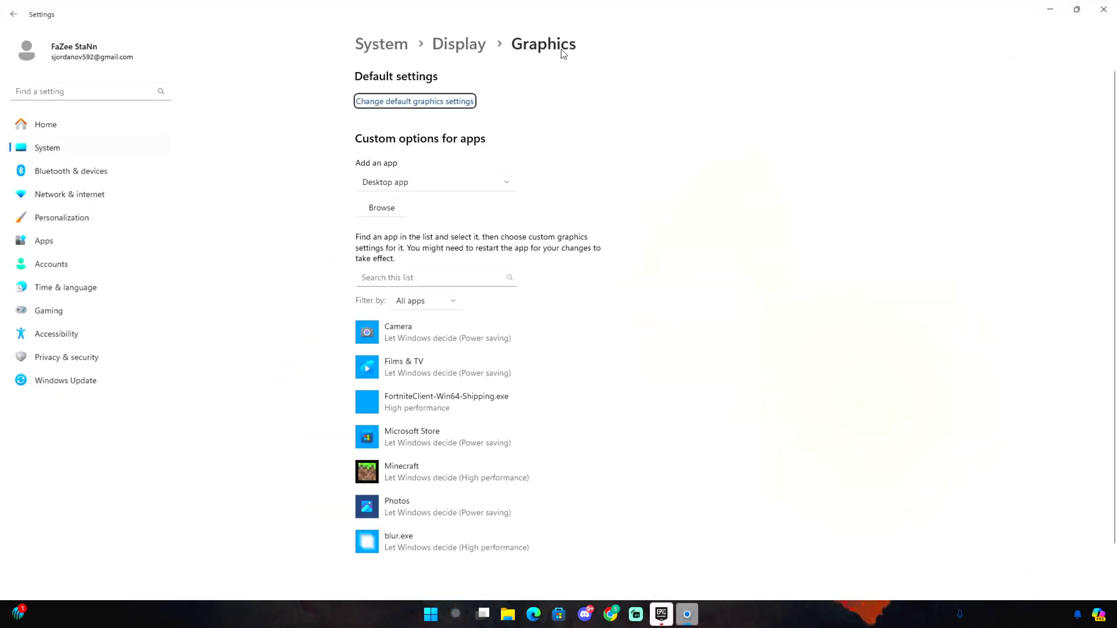
click(476, 344)
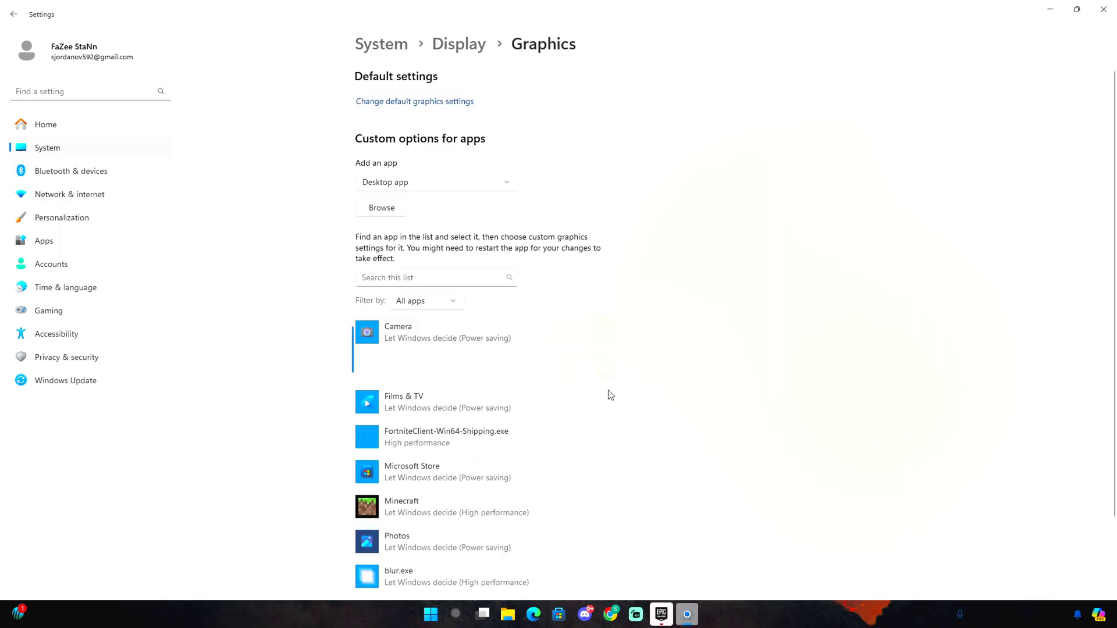
click(515, 379)
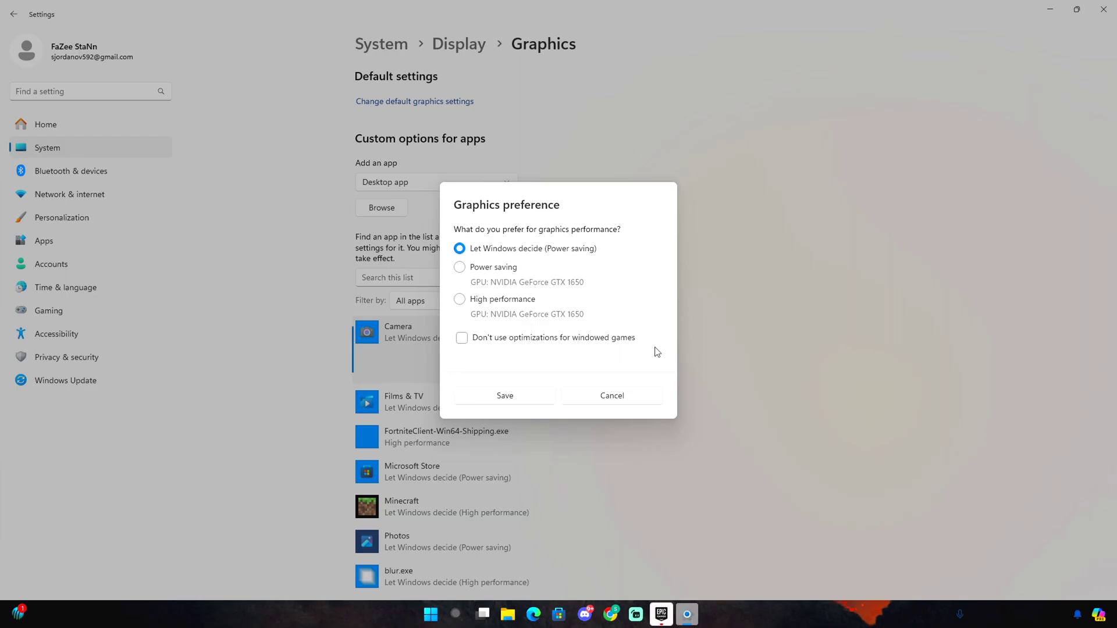
click(612, 396)
click(1104, 9)
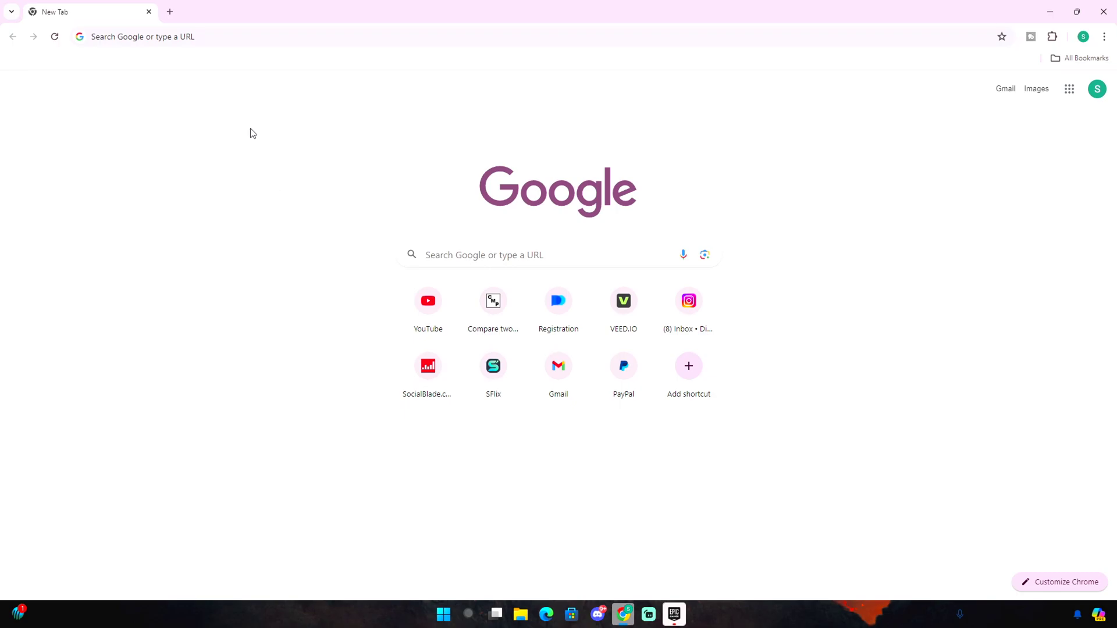
Search the web for "nvidia app" and open NVIDIA's official download page for the app
click(294, 36)
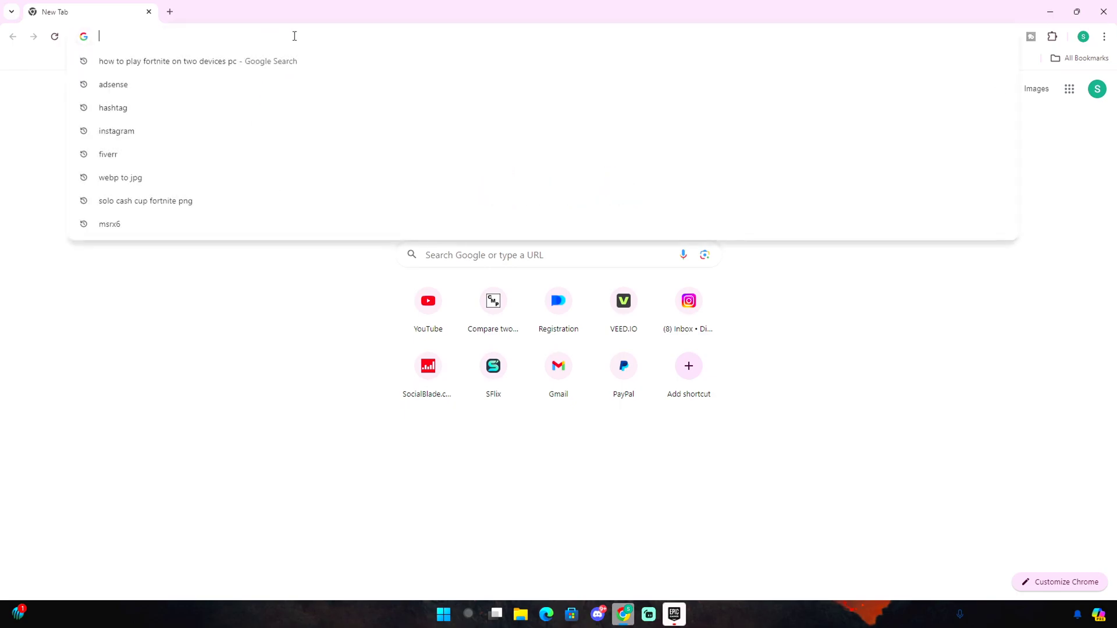
text(nvidia app)
key(Return)
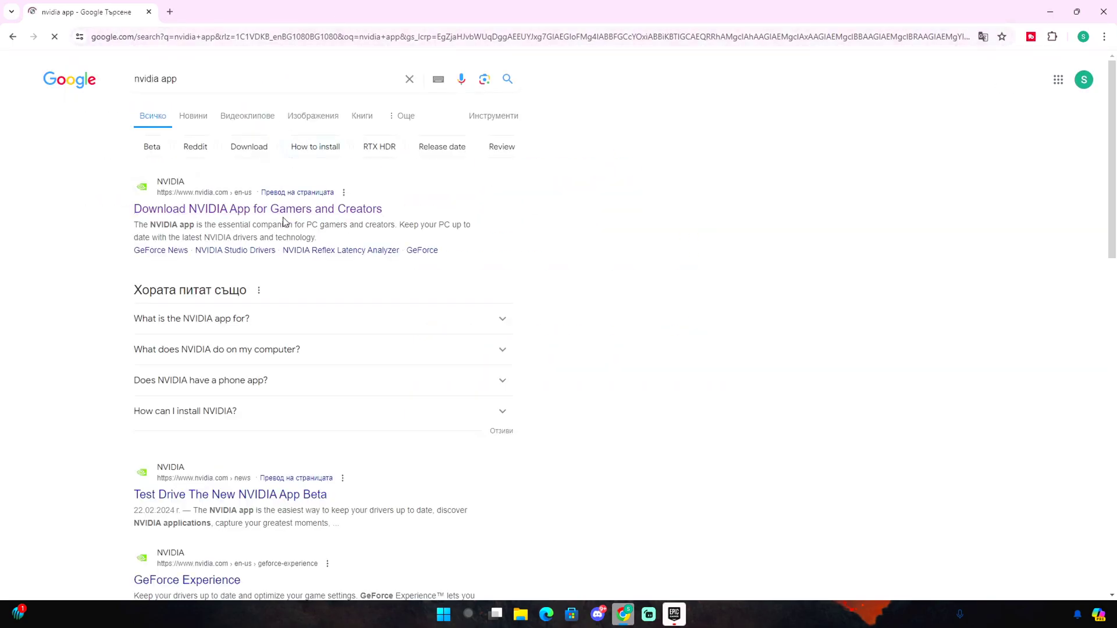
click(283, 210)
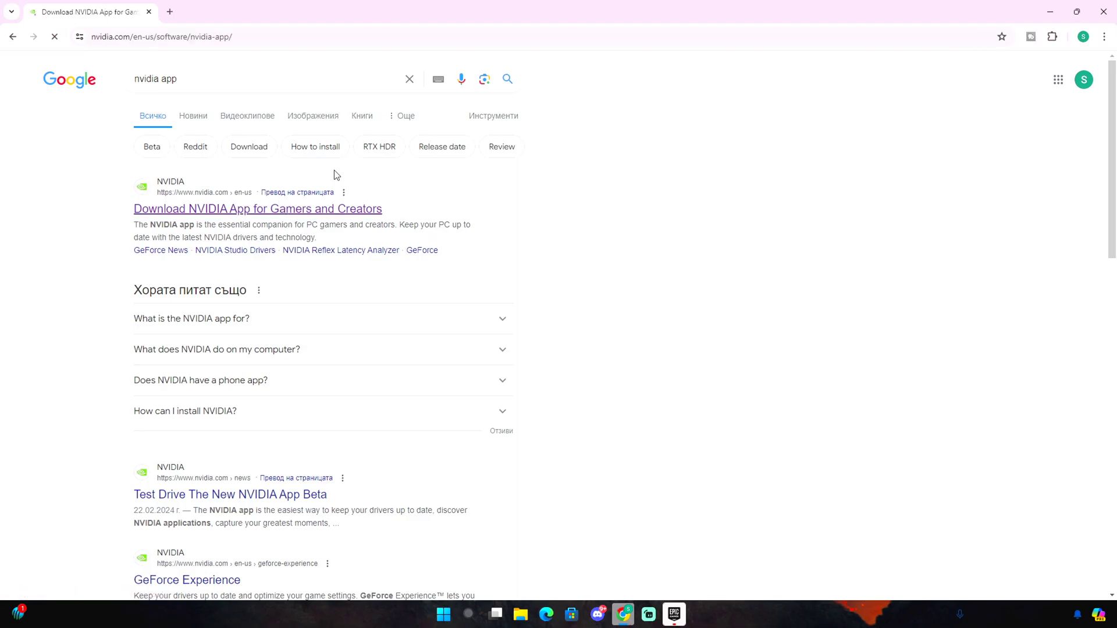
Download the NVIDIA App beta installer and check its progress in the recent downloads
scroll(203, 332, down, 3)
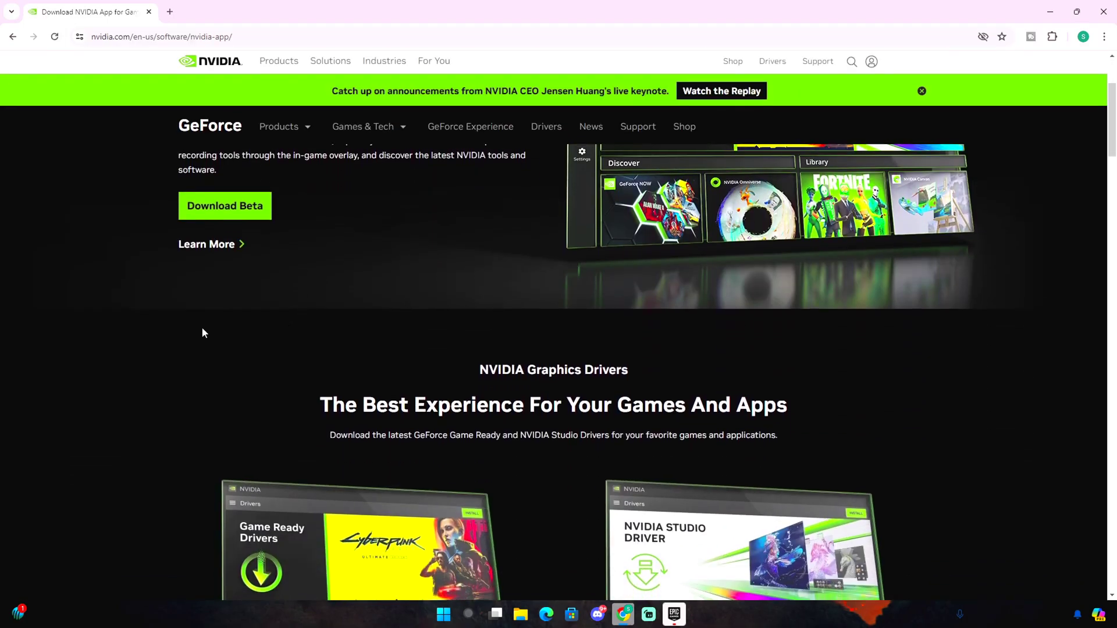
scroll(233, 343, up, 2)
scroll(236, 326, up, 1)
click(233, 385)
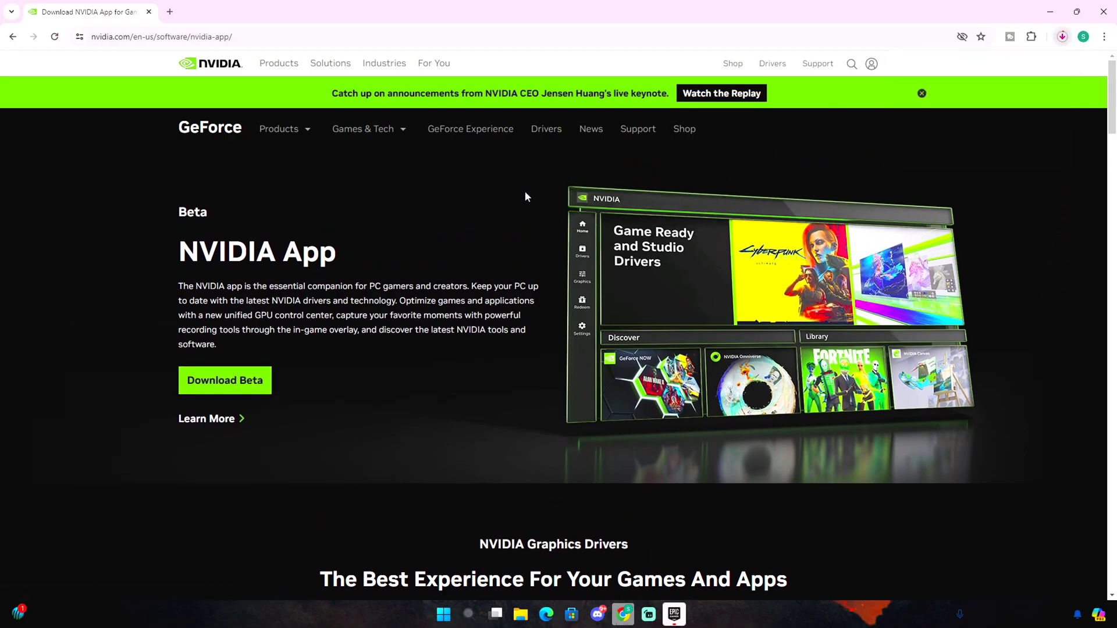
click(1065, 40)
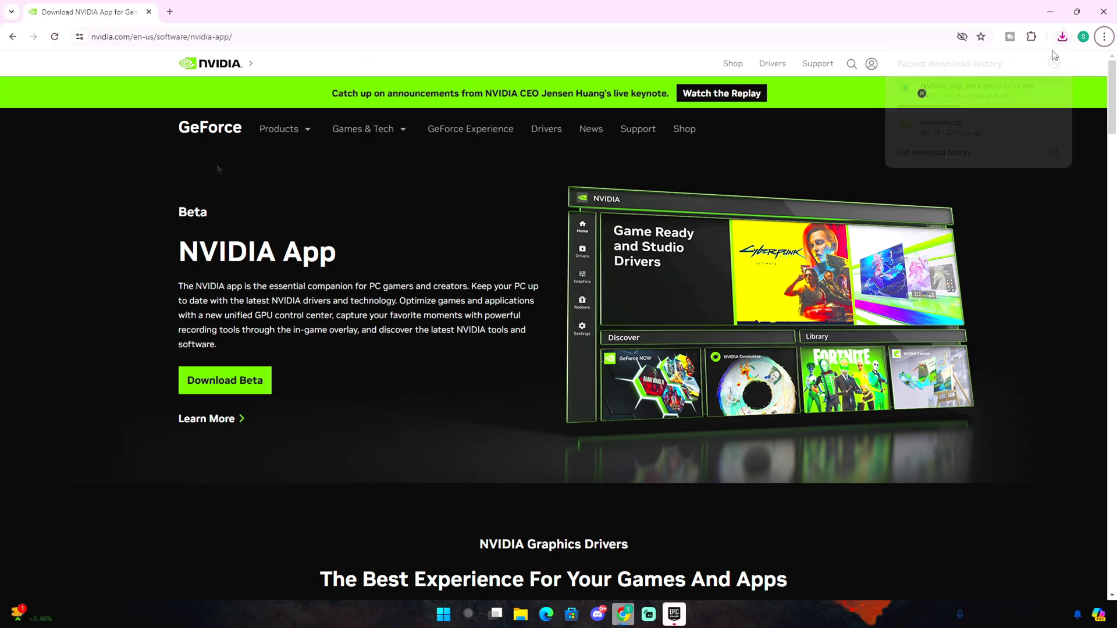
click(1064, 36)
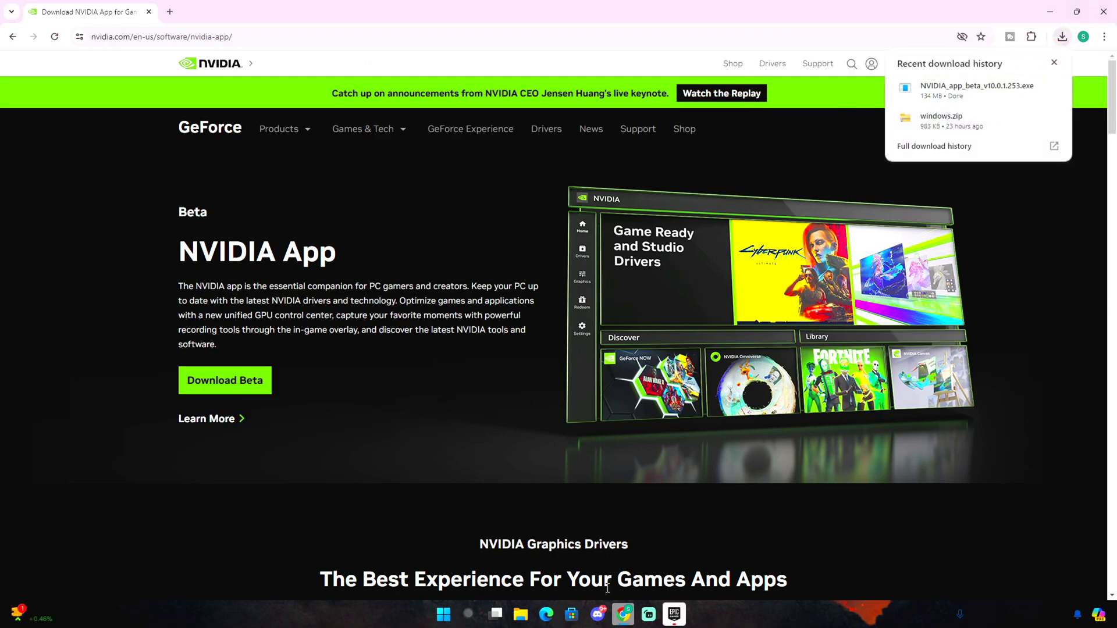
Install NVIDIA app version 10.0.1.253 by agreeing to its terms, and dismiss the release highlights in a maximized window
click(469, 615)
mouse_move(488, 614)
text(nvidia)
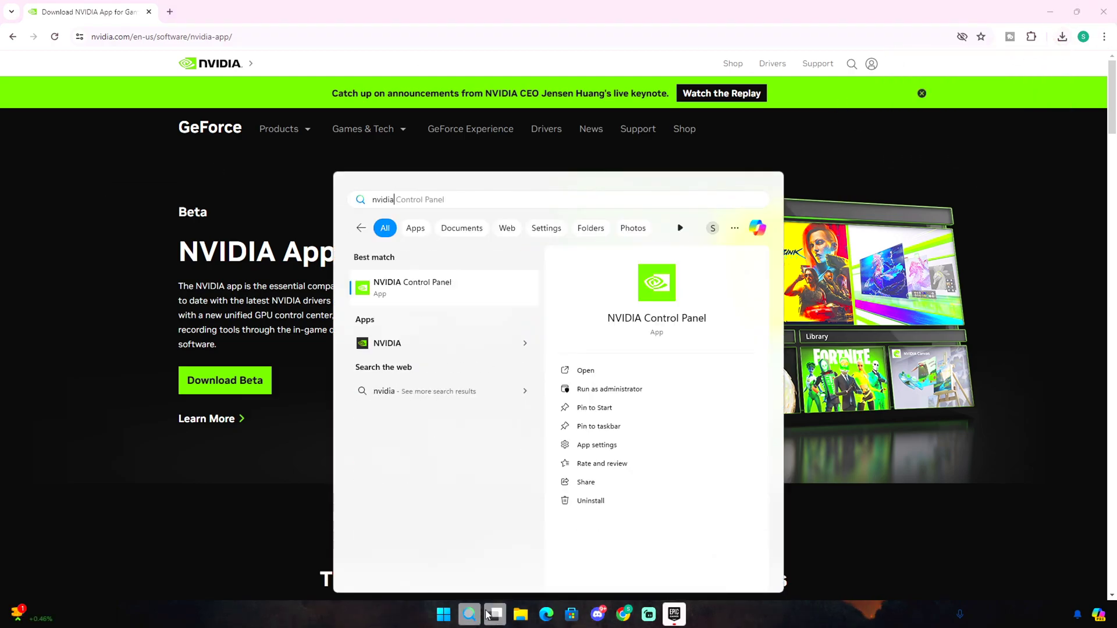
click(411, 318)
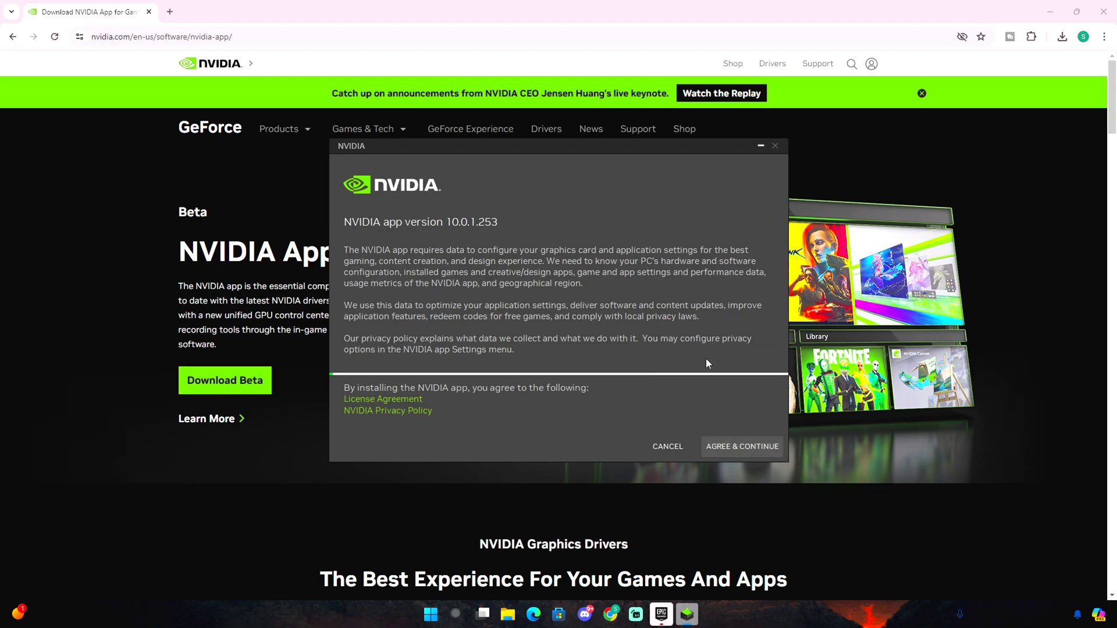
click(742, 447)
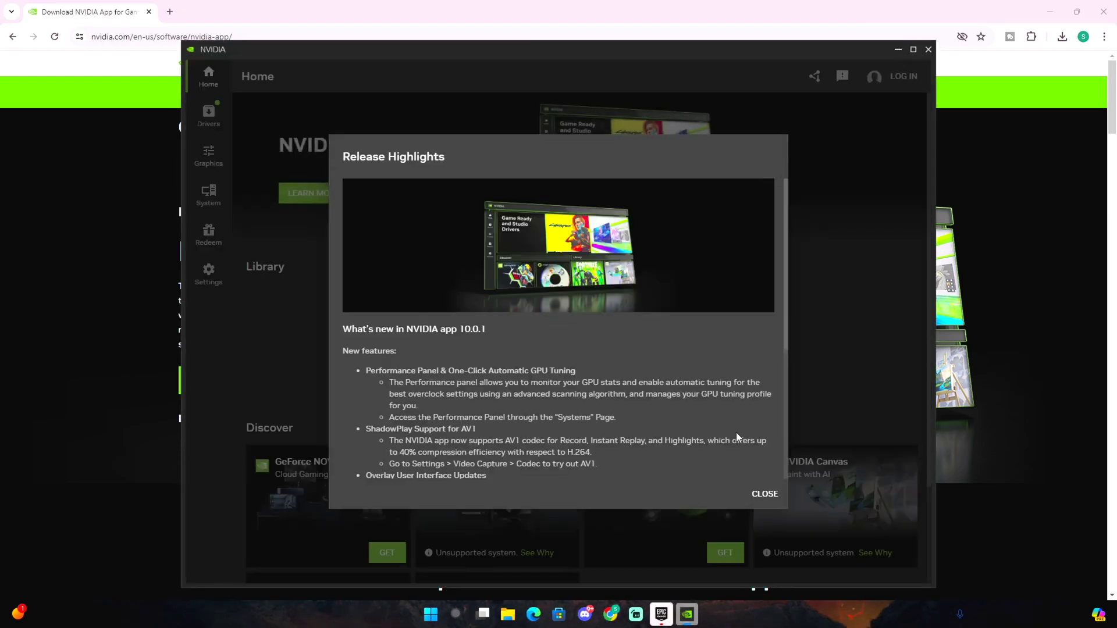
click(764, 494)
click(912, 50)
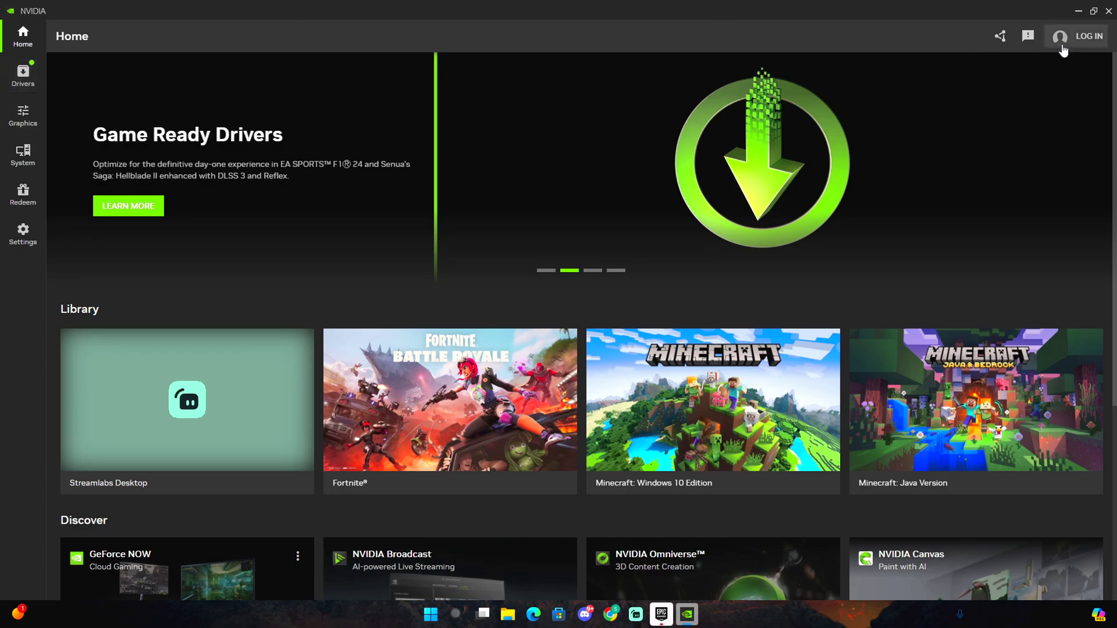
Review the details of the available GeForce Game Ready Driver update in the NVIDIA app
click(23, 74)
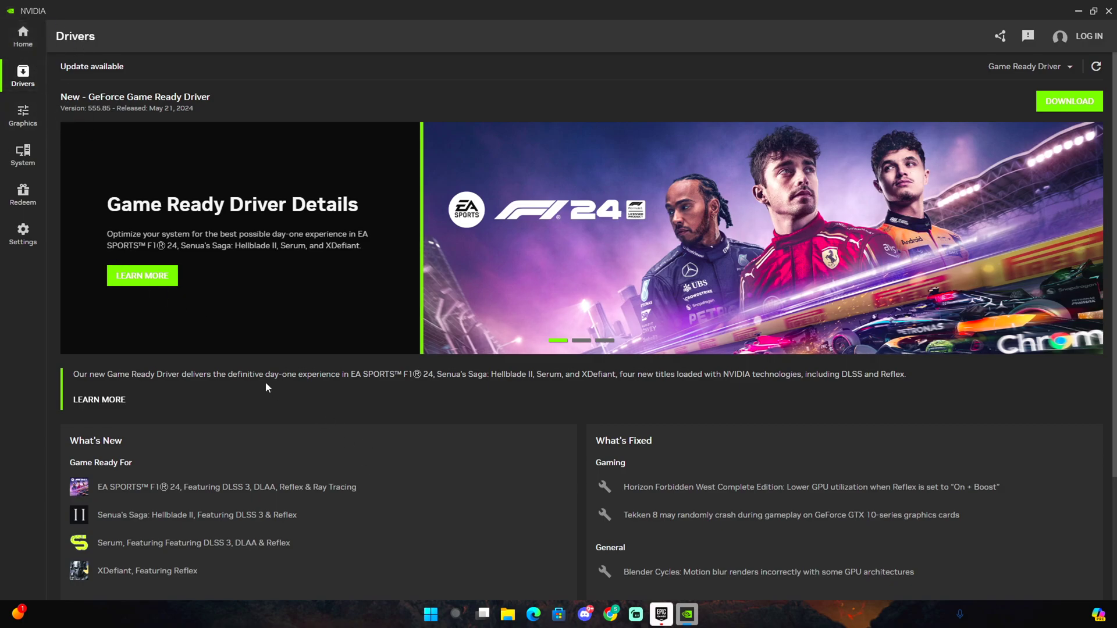
scroll(256, 375, down, 1)
scroll(224, 345, down, 2)
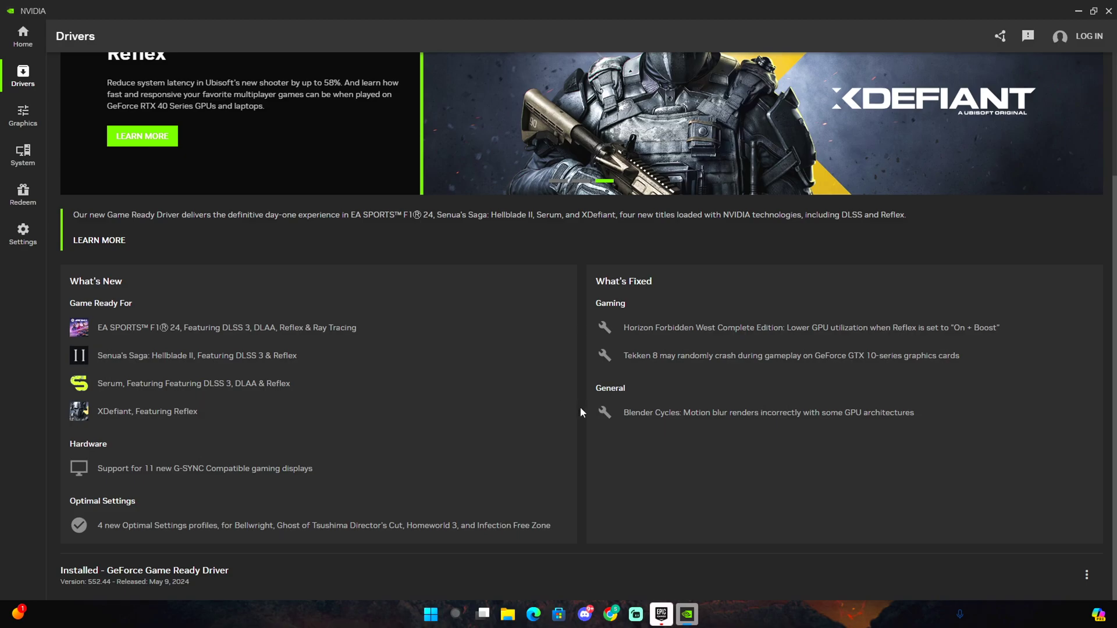
scroll(584, 413, up, 3)
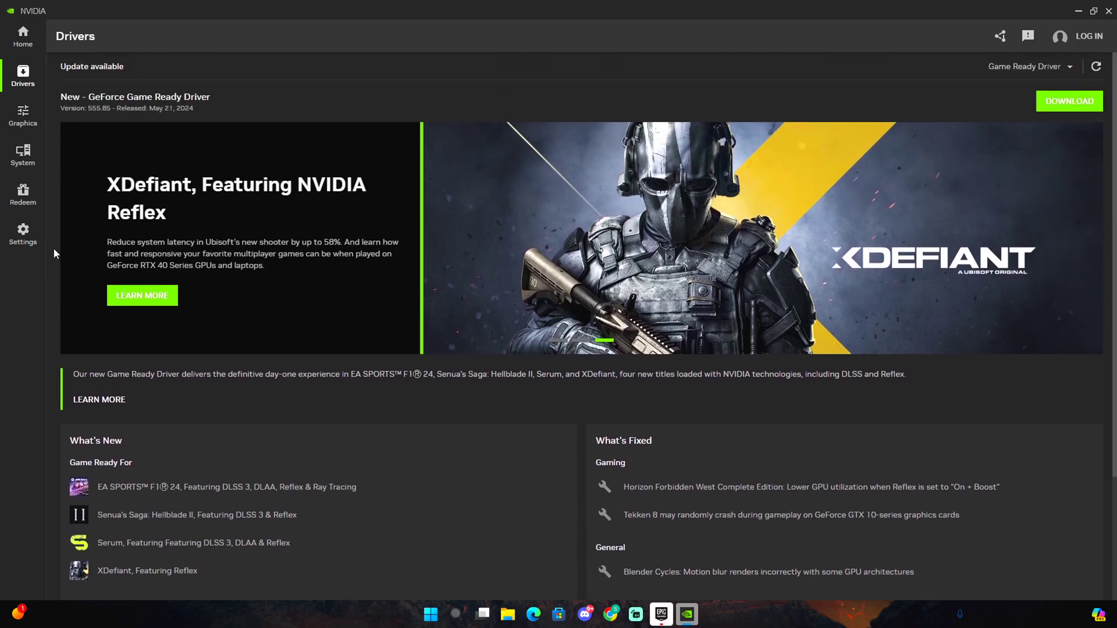
Examine Fortnite's driver settings among the per-program graphics settings
click(23, 117)
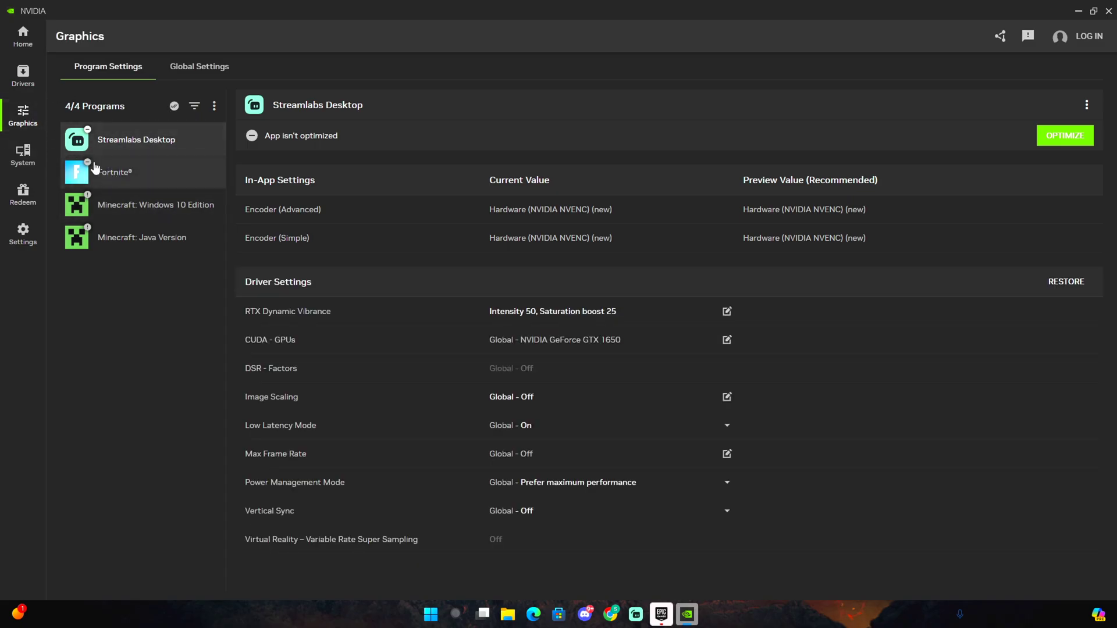
click(23, 82)
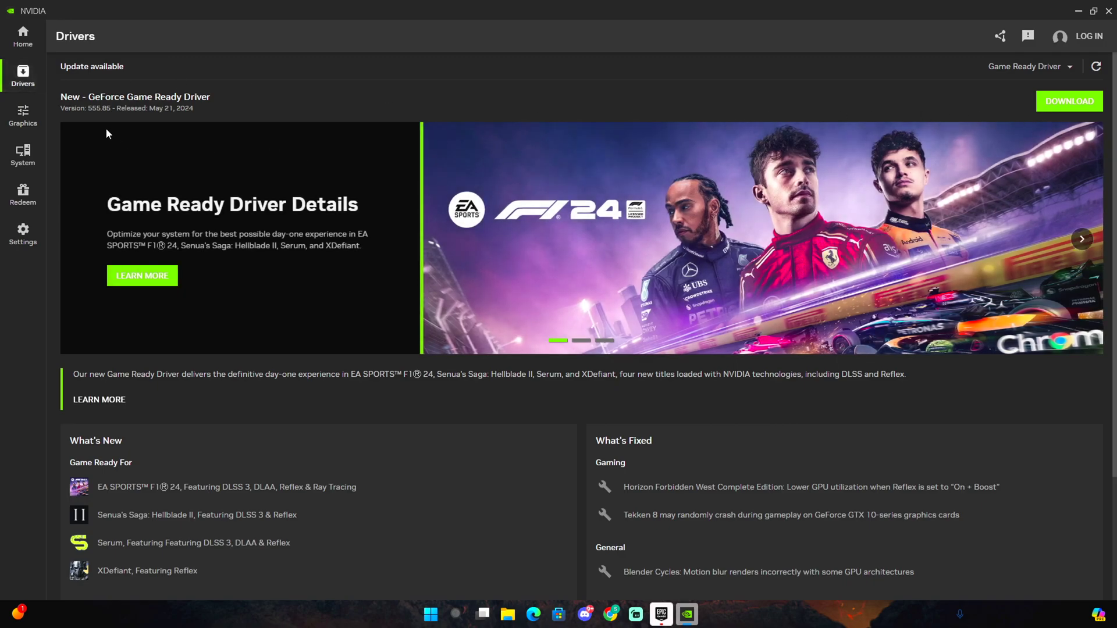
click(37, 124)
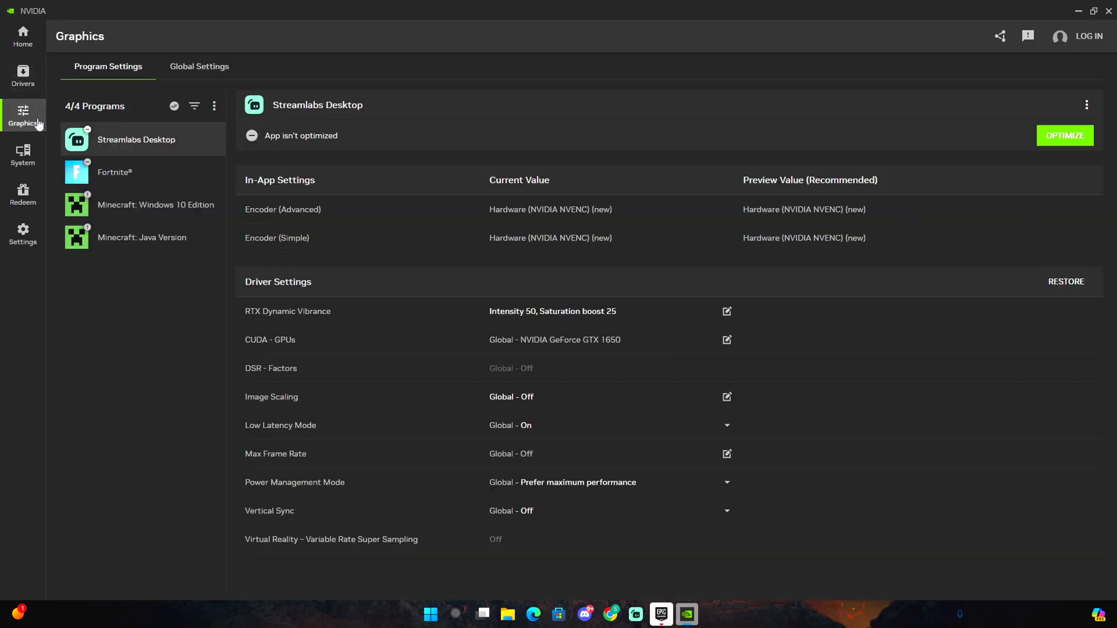
click(128, 178)
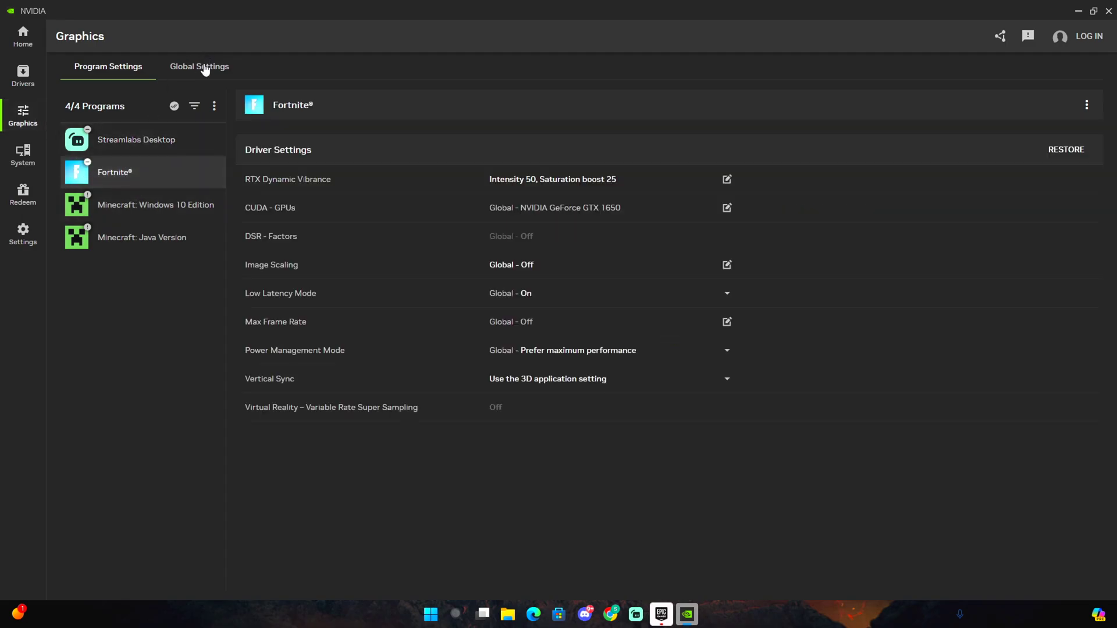
Review the Low Latency Mode options in the global driver settings
click(230, 72)
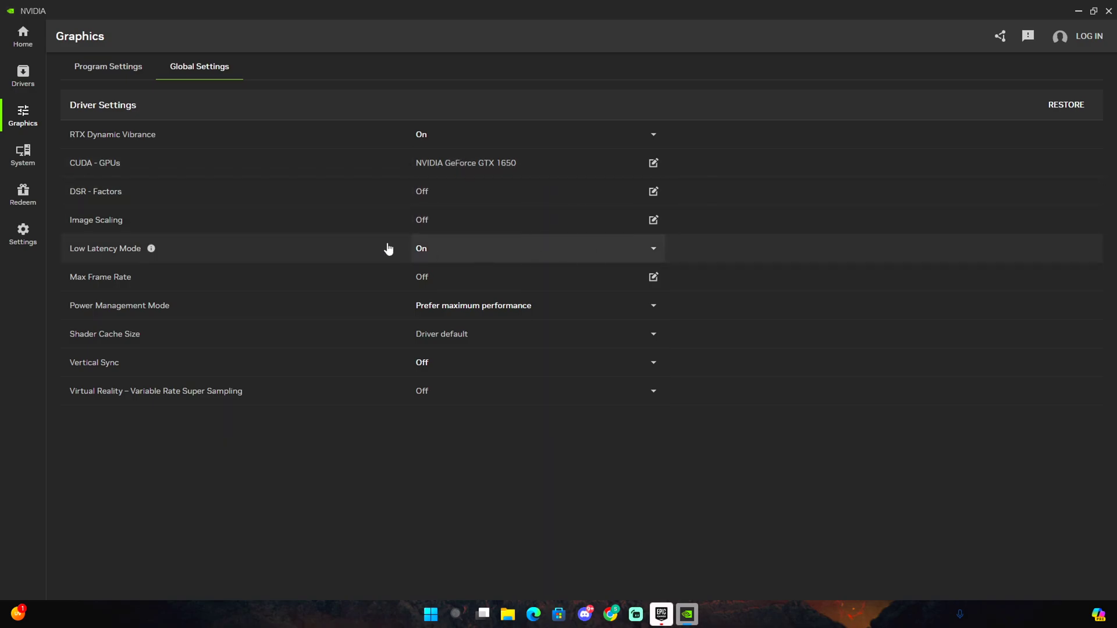
click(483, 259)
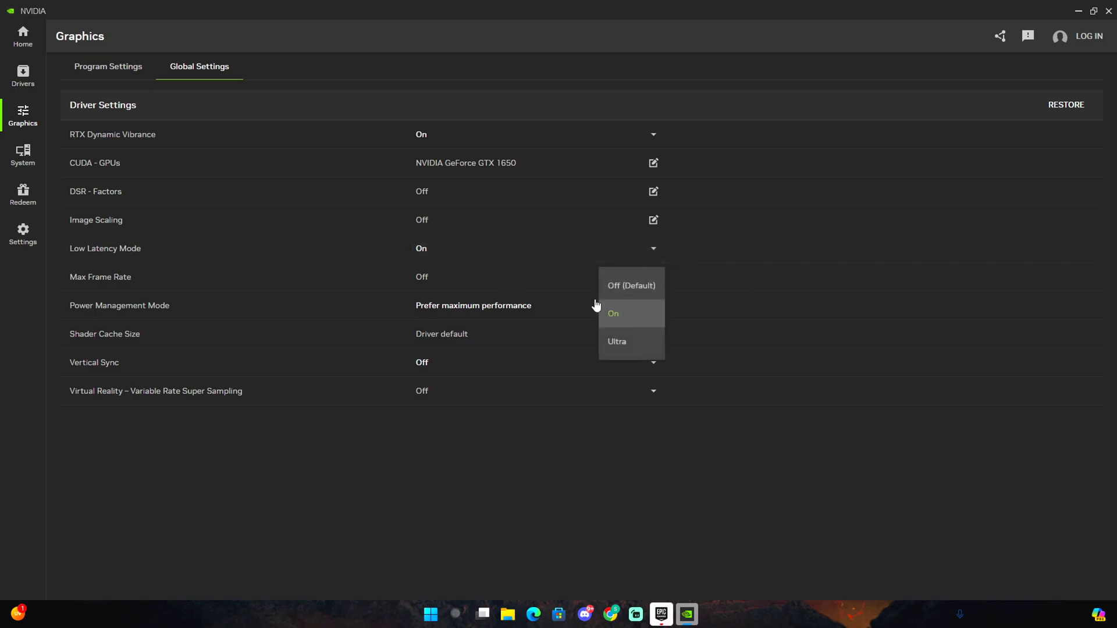
click(452, 239)
click(657, 251)
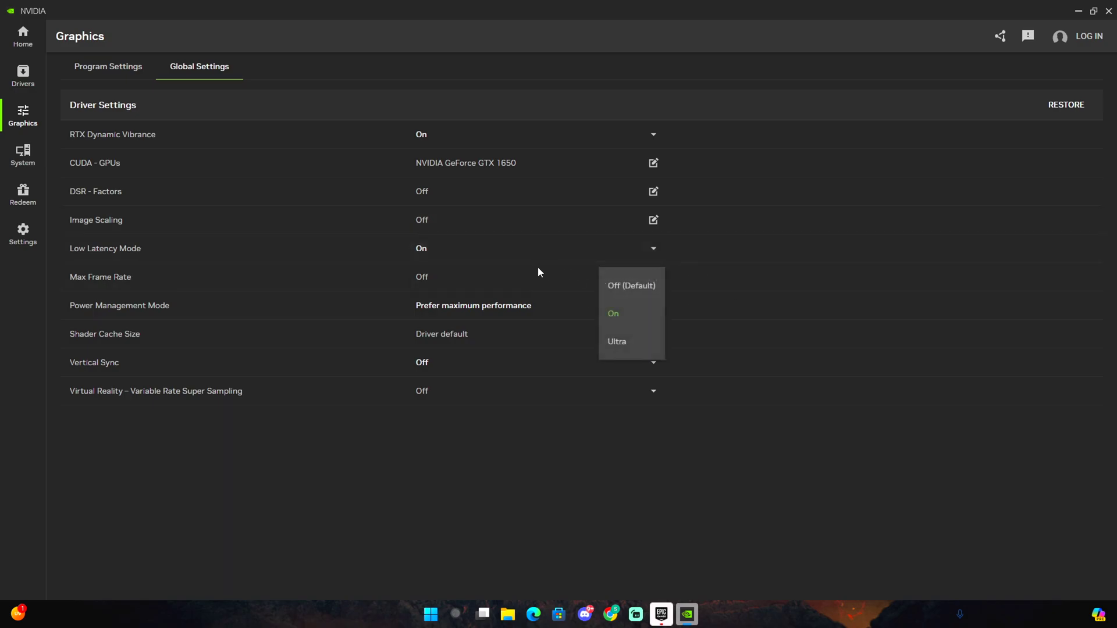
click(451, 248)
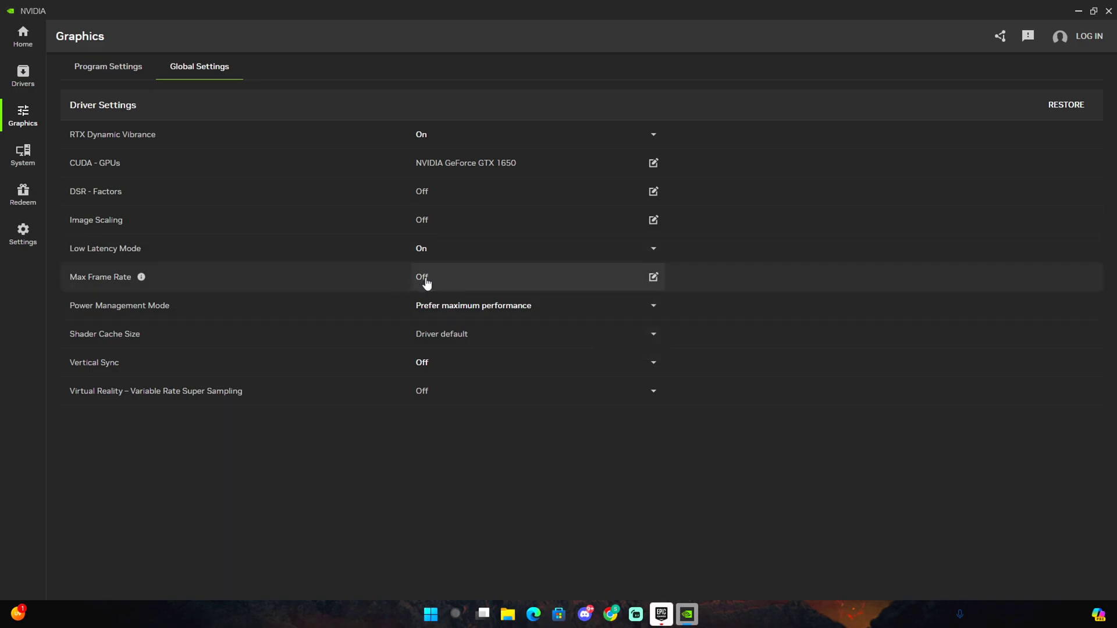
Review the Power Management Mode and Shader Cache Size options in the global driver settings
click(467, 311)
click(462, 309)
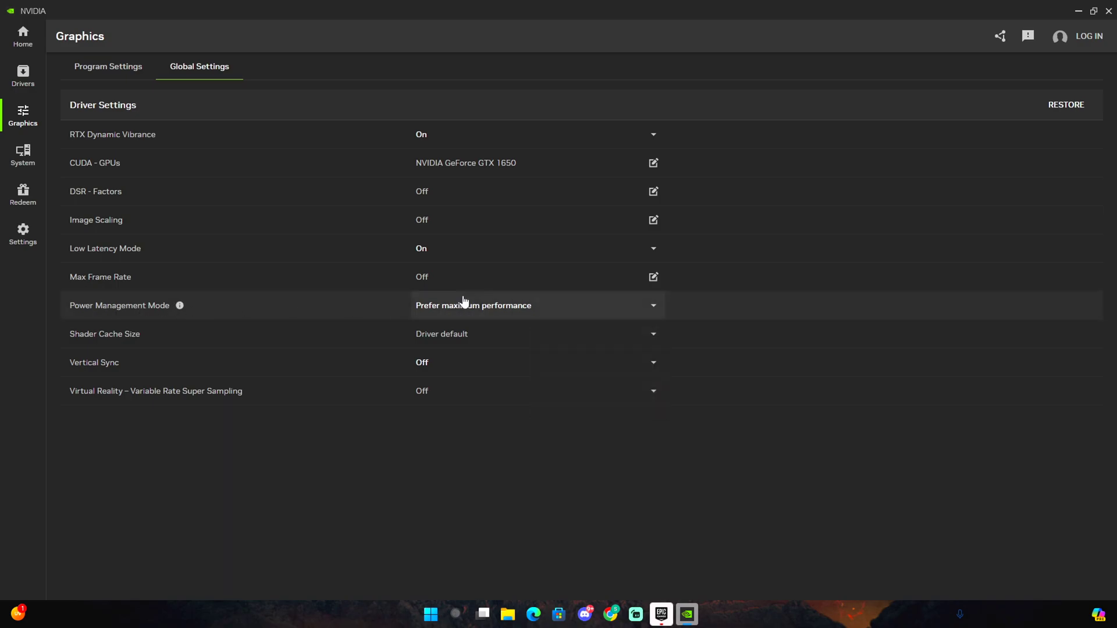
click(481, 309)
click(453, 320)
click(444, 342)
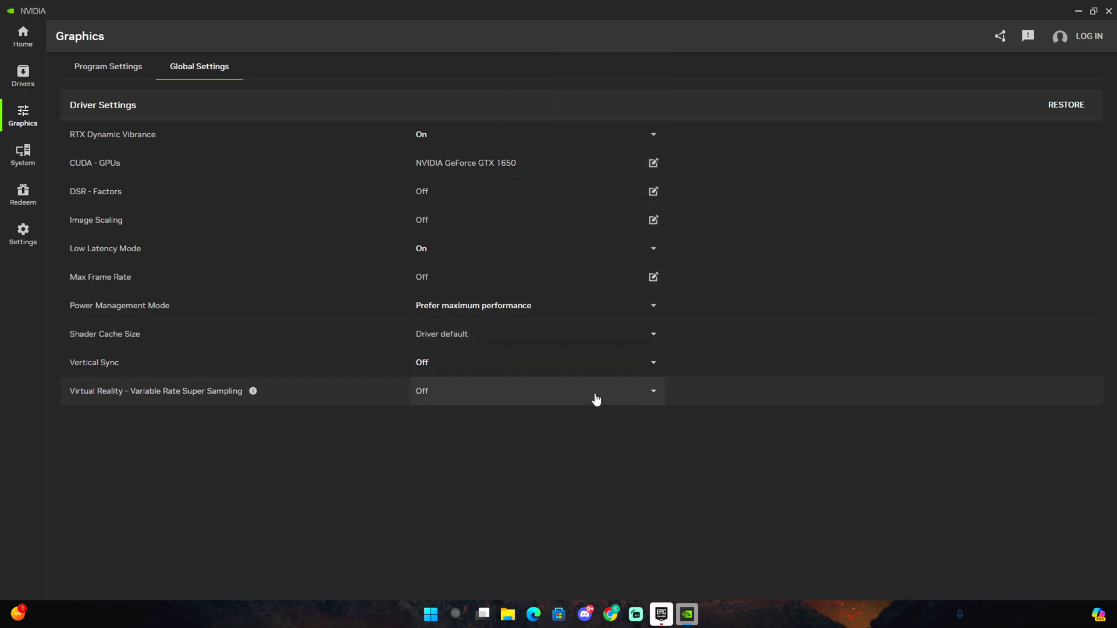
Compare Fortnite's current in-game settings with the recommended preview values, and check its driver settings
click(120, 81)
scroll(648, 270, down, 5)
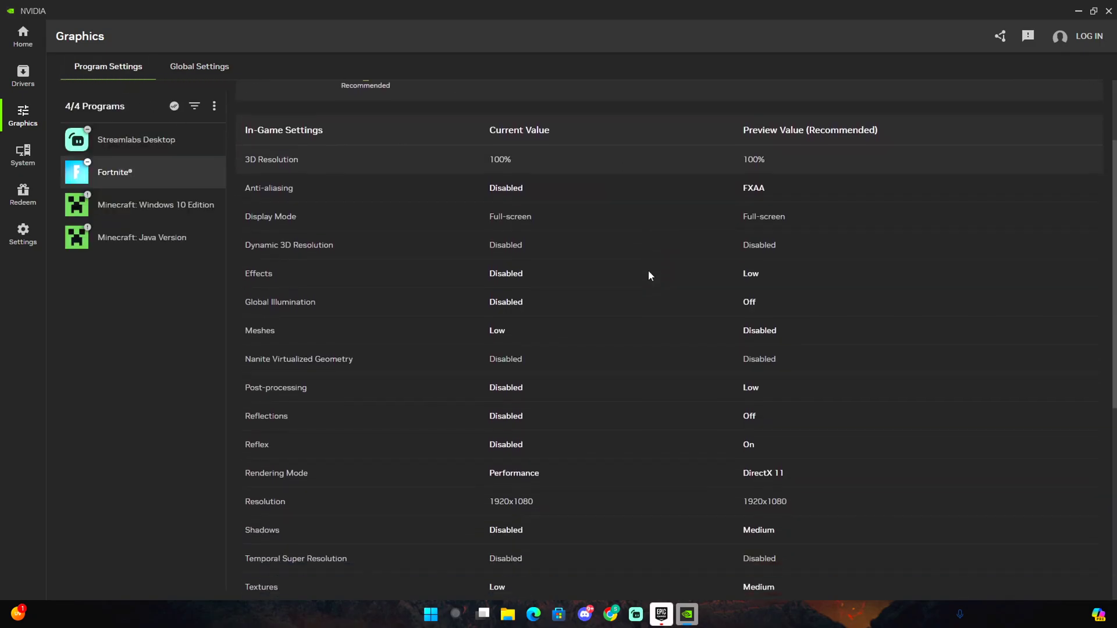
scroll(648, 270, down, 2)
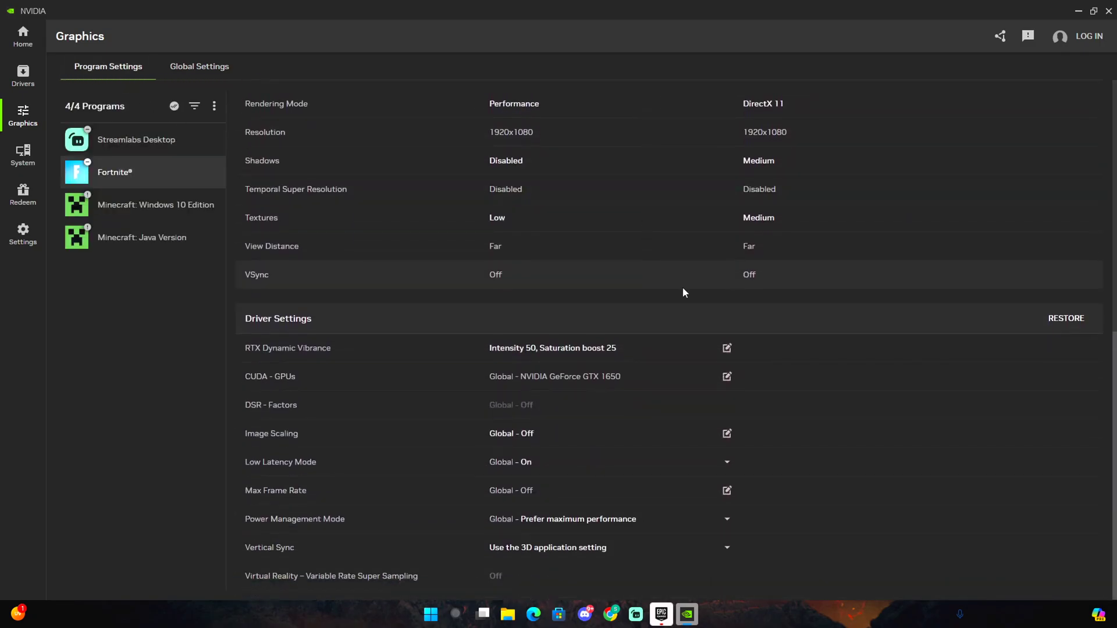
scroll(682, 287, up, 7)
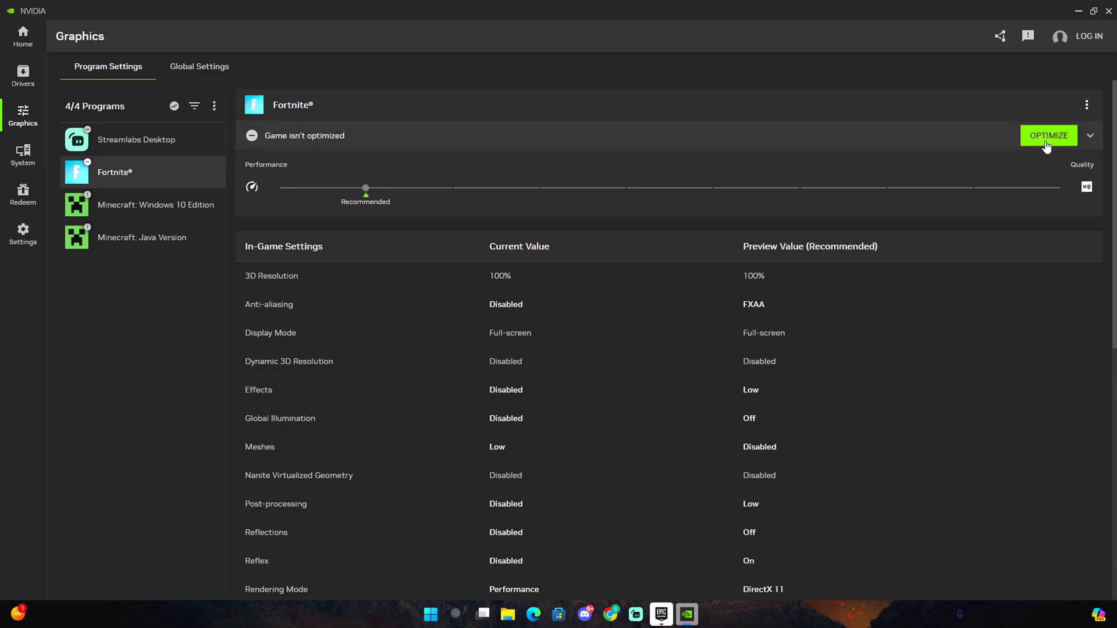
Set Fortnite's balance between performance and quality to the Recommended level and optimize the game with it
click(626, 188)
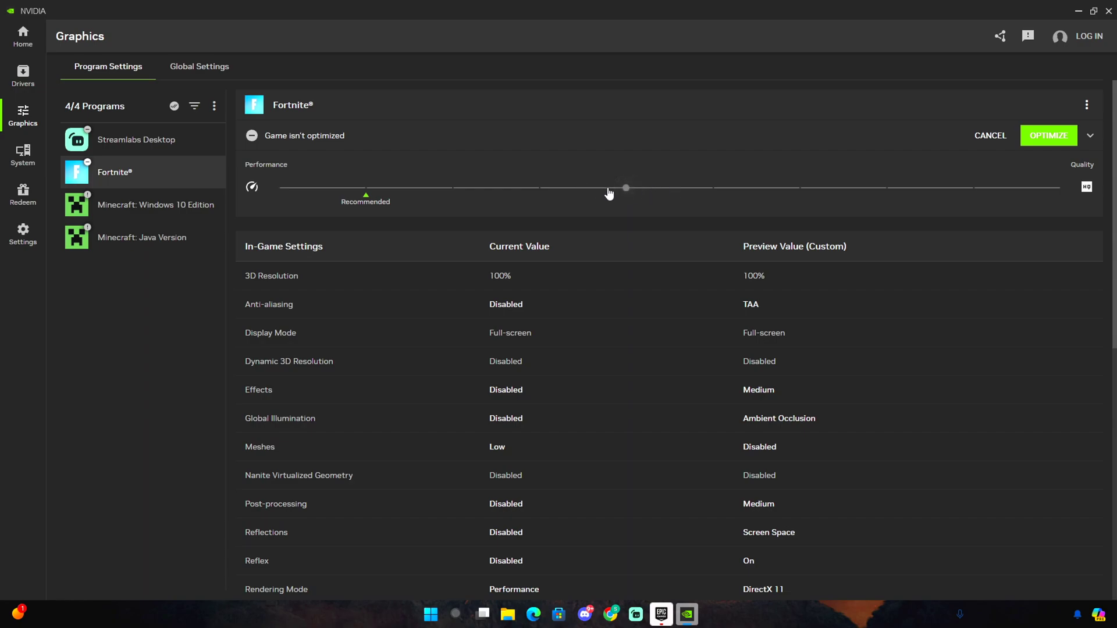
drag(608, 191, 288, 184)
click(342, 187)
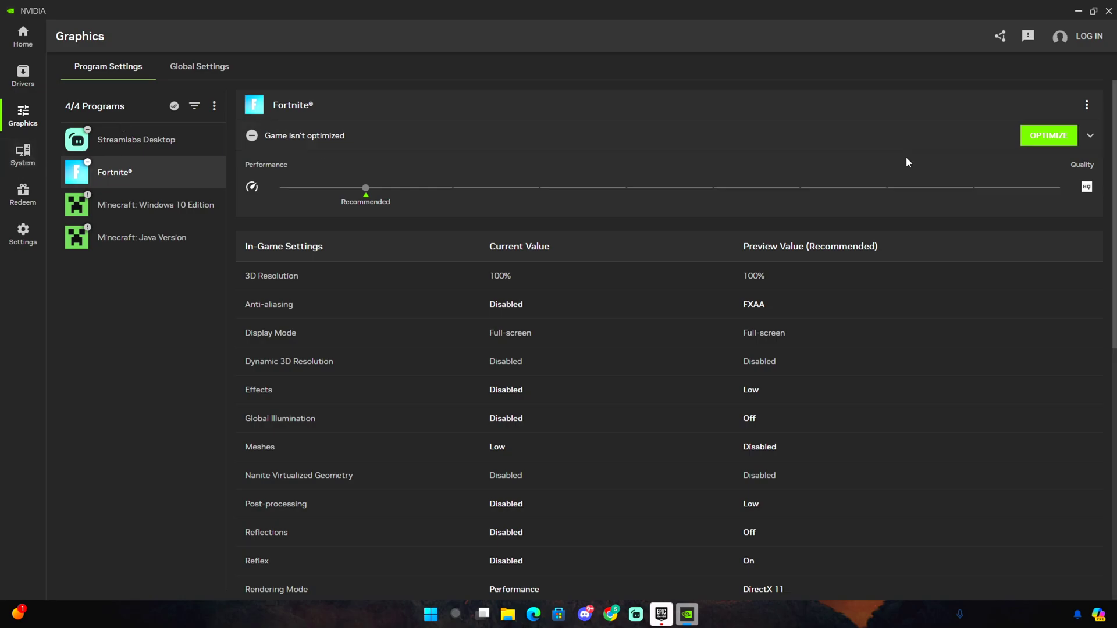
click(1041, 136)
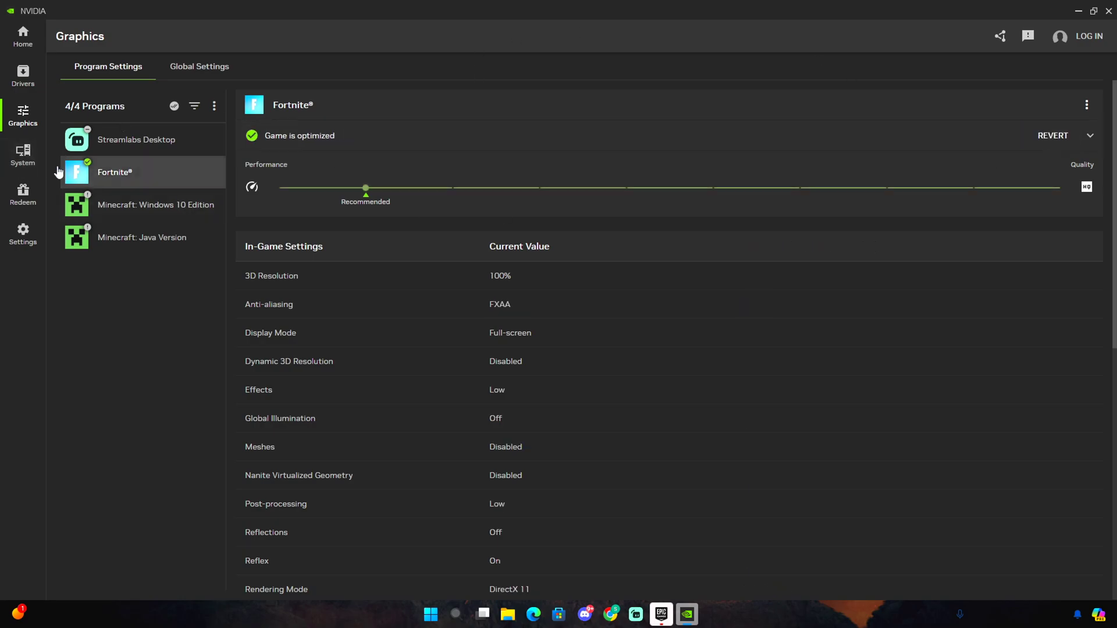
Look over the system overview, GPU performance statistics and tuning options, and the app's feature, notification and about settings
click(22, 157)
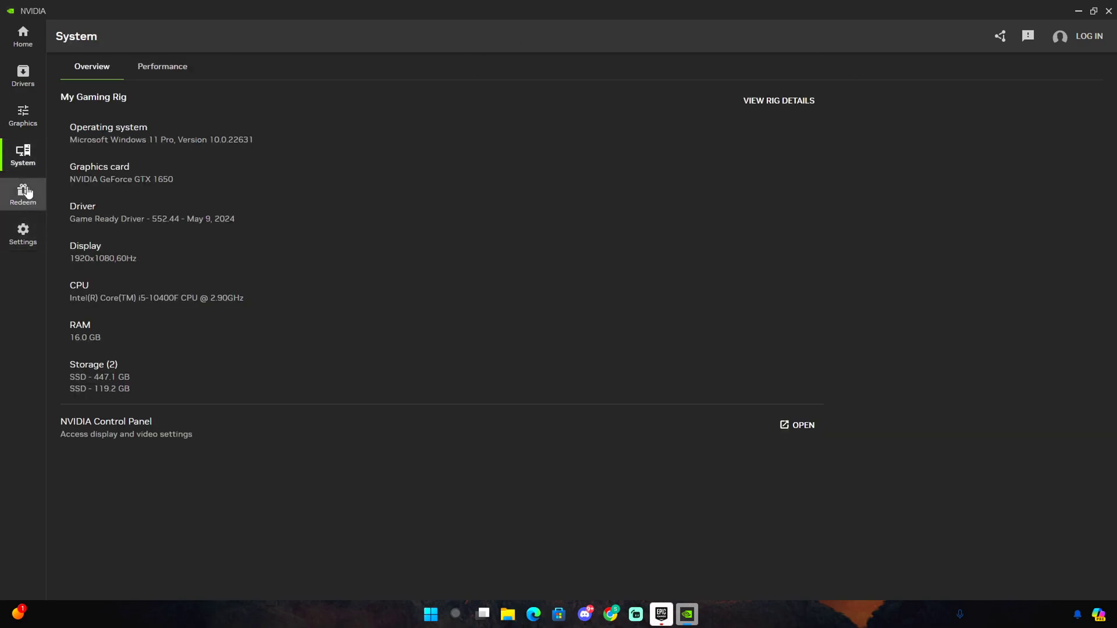
click(187, 72)
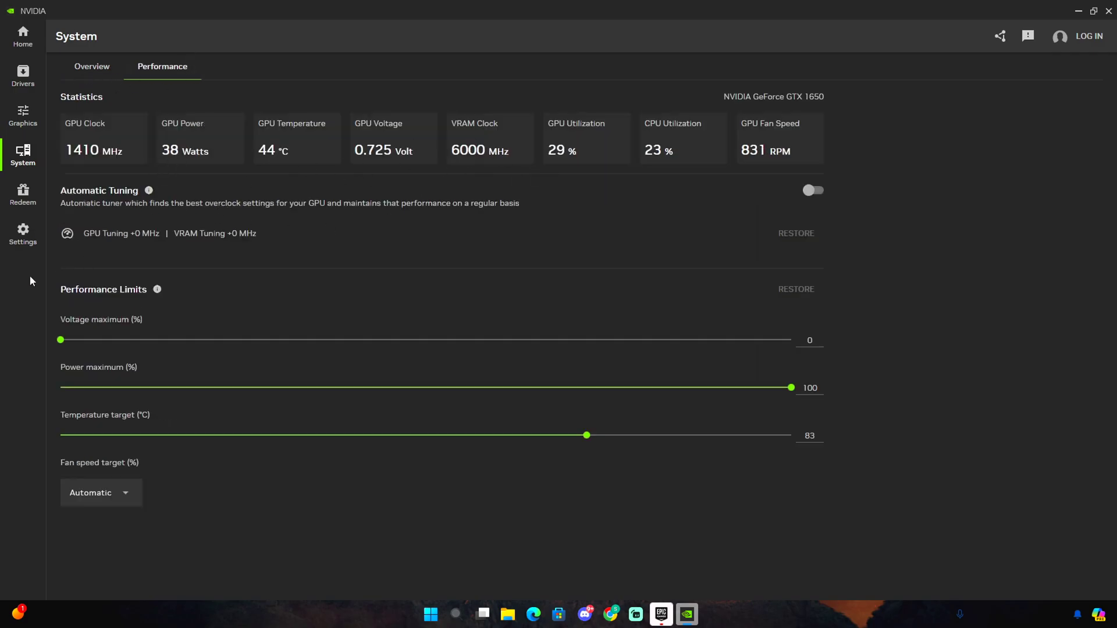
click(24, 235)
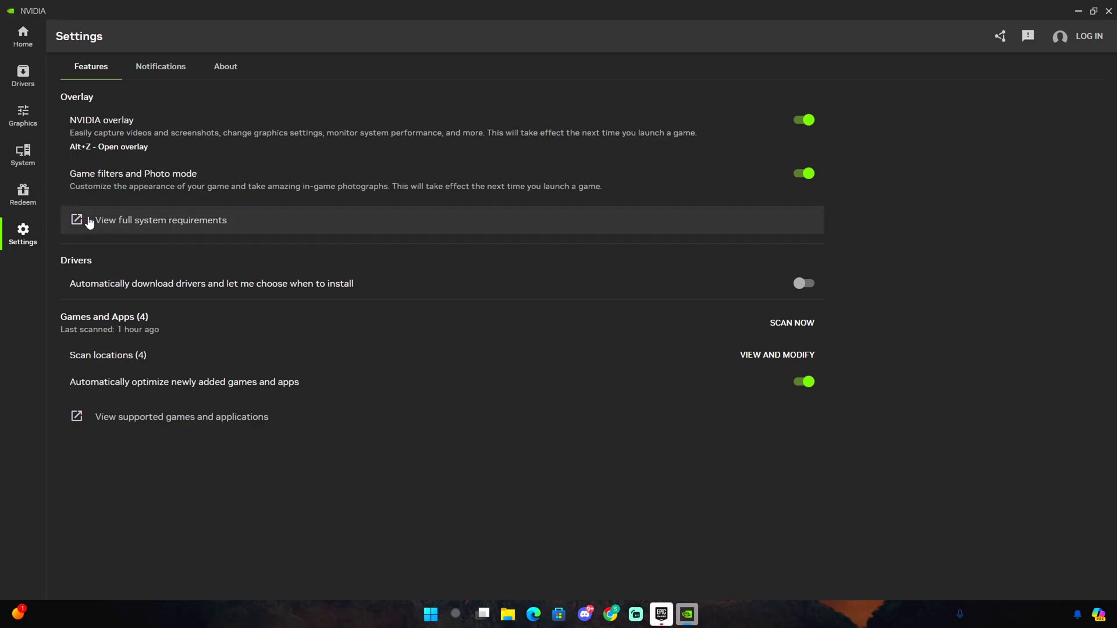
click(146, 70)
click(95, 70)
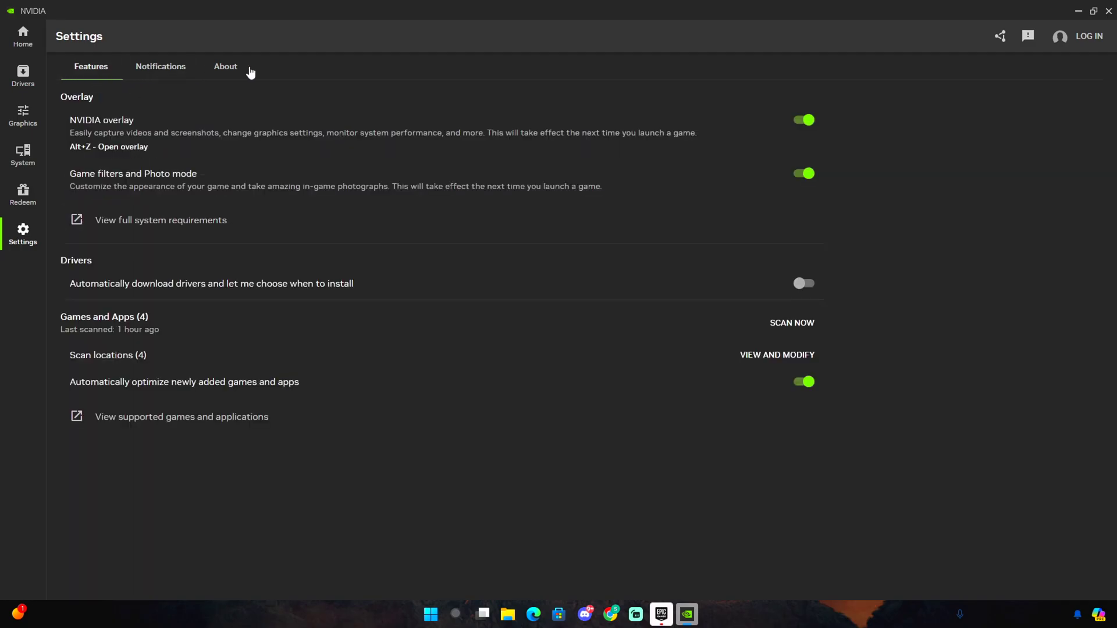
click(229, 68)
click(99, 70)
click(219, 72)
click(87, 69)
click(26, 86)
click(23, 44)
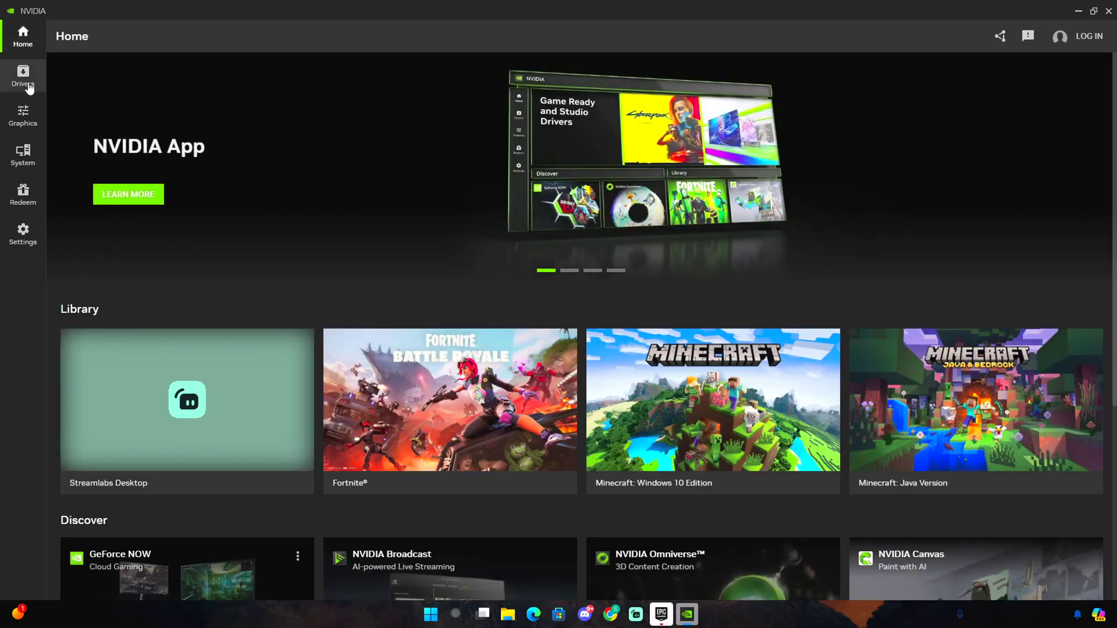
click(29, 87)
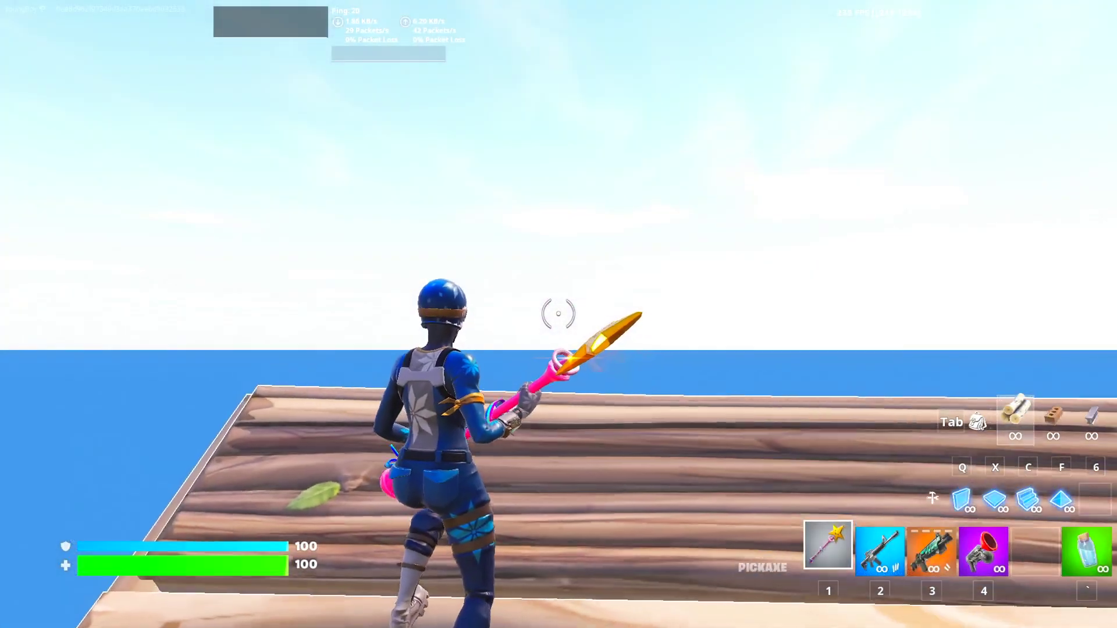
key(x)
click(558, 314)
key(c)
click(558, 314)
key(1)
key(x)
click(559, 313)
key(c)
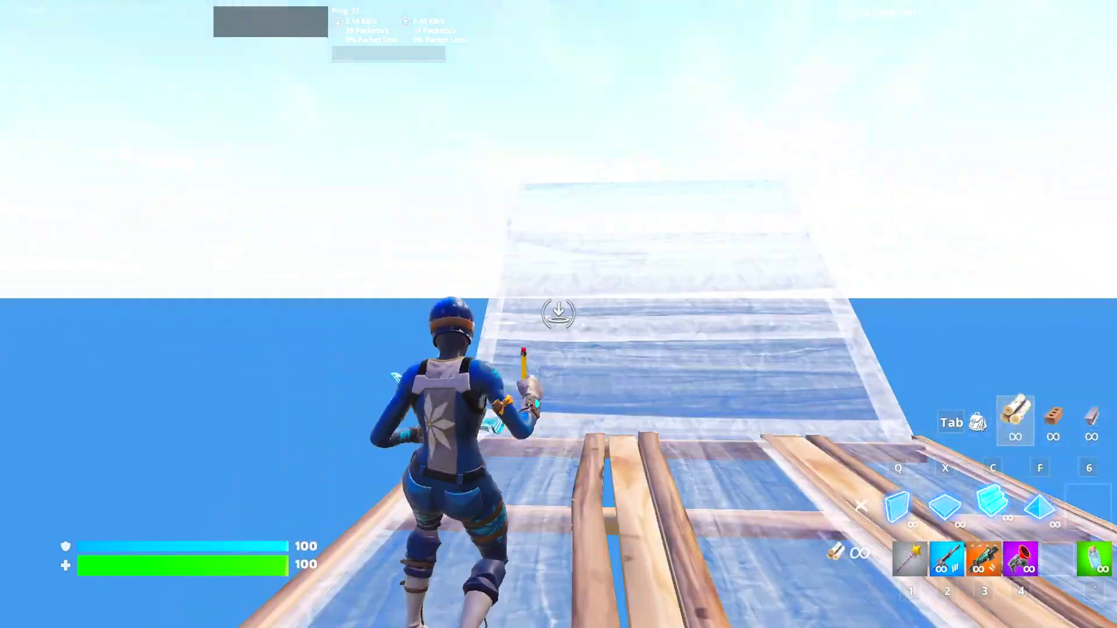
click(559, 314)
key(1)
key(w)
key(c)
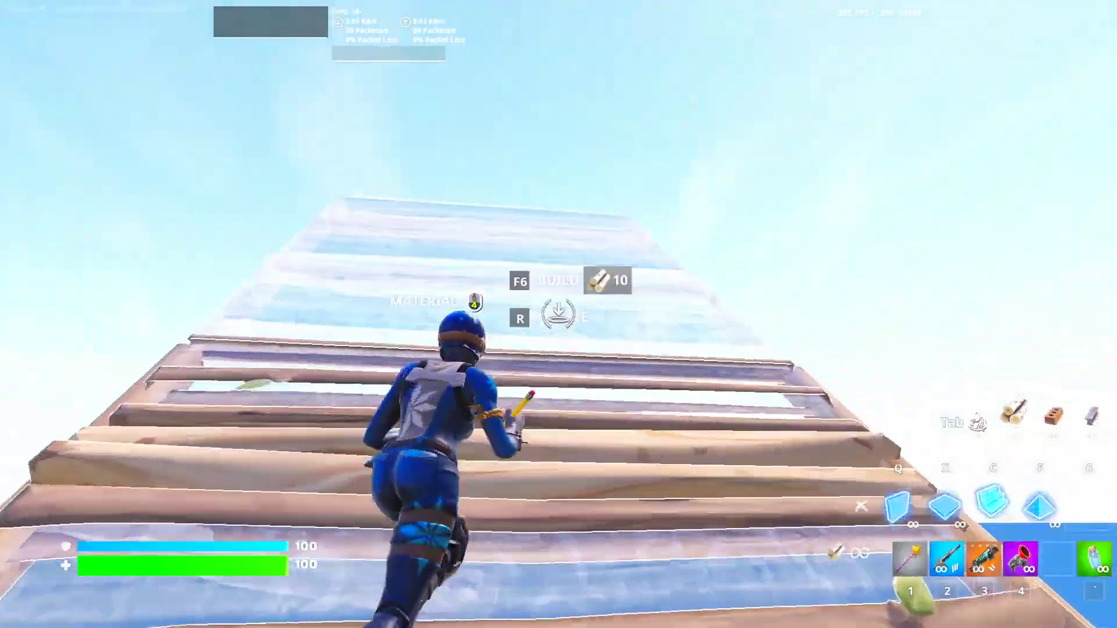
click(559, 313)
key(x)
click(559, 314)
key(1)
key(x)
click(558, 313)
key(1)
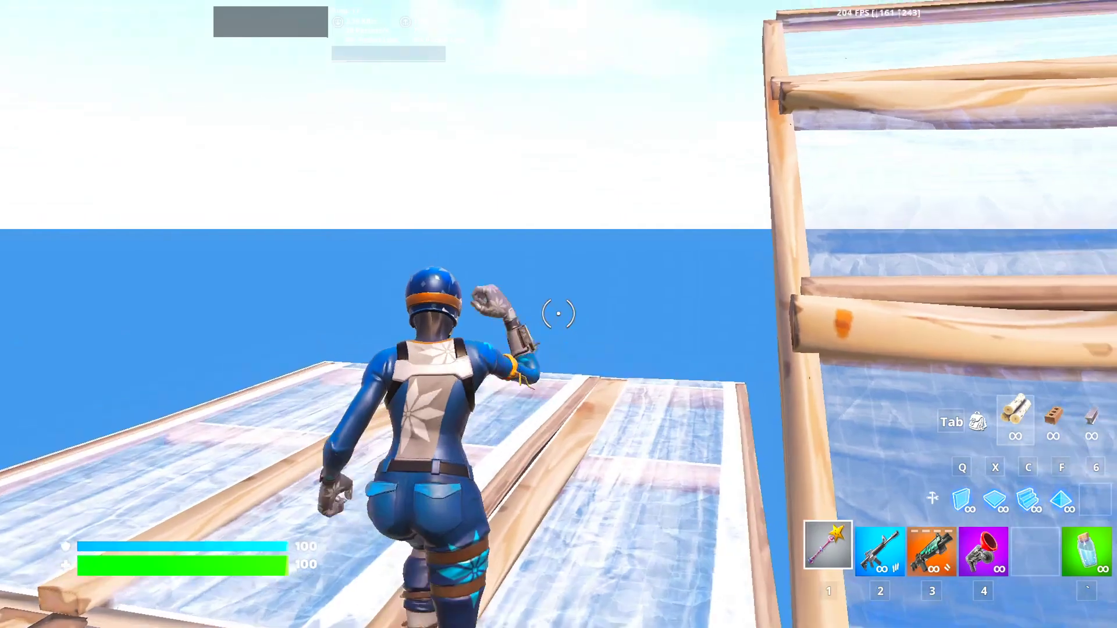
key(c)
click(558, 313)
key(x)
click(558, 314)
key(c)
click(559, 313)
key(1)
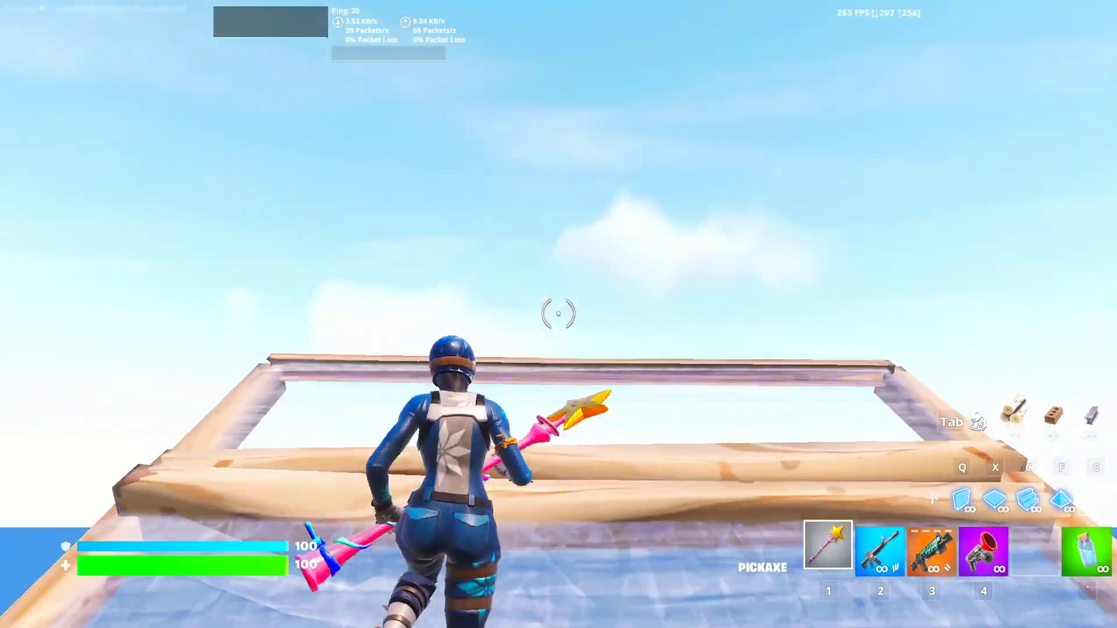
key(w)
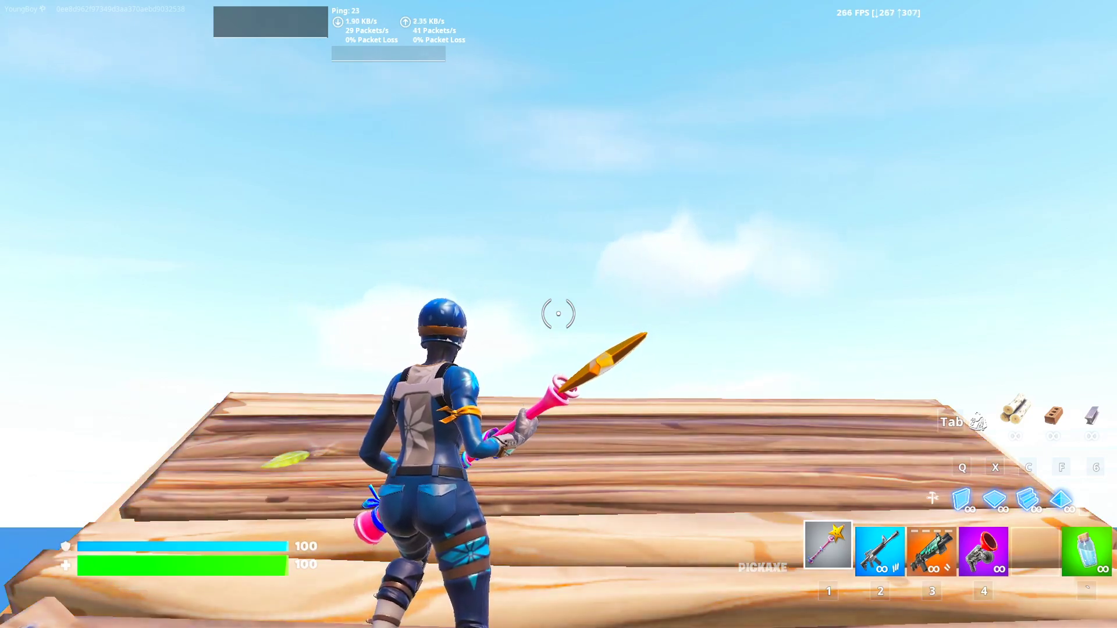
key(w)
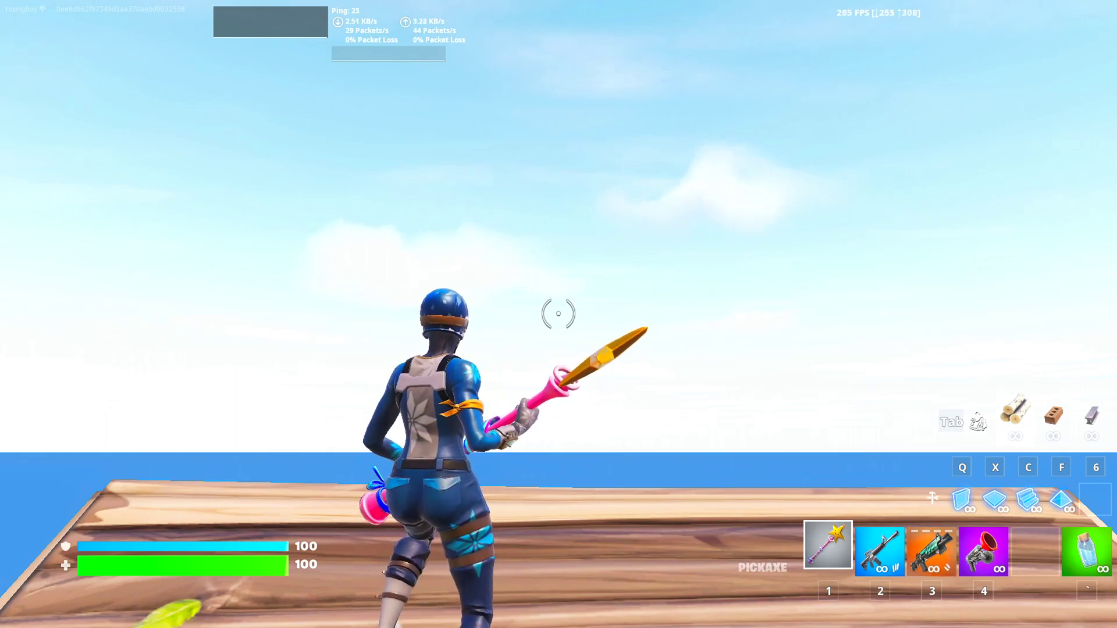
key(w)
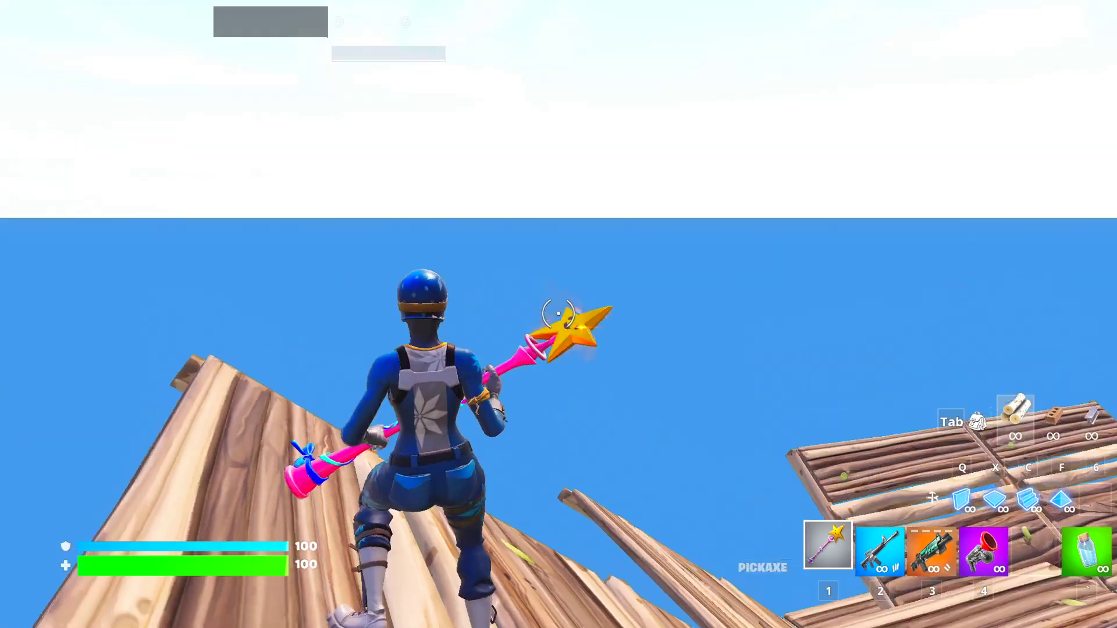
key(s)
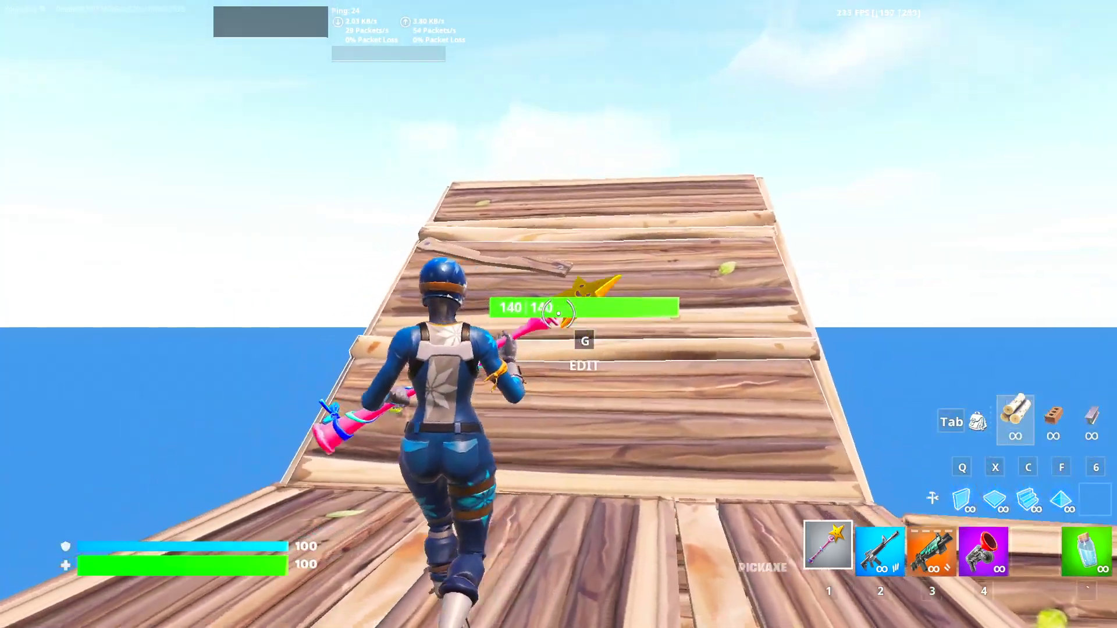
key(w)
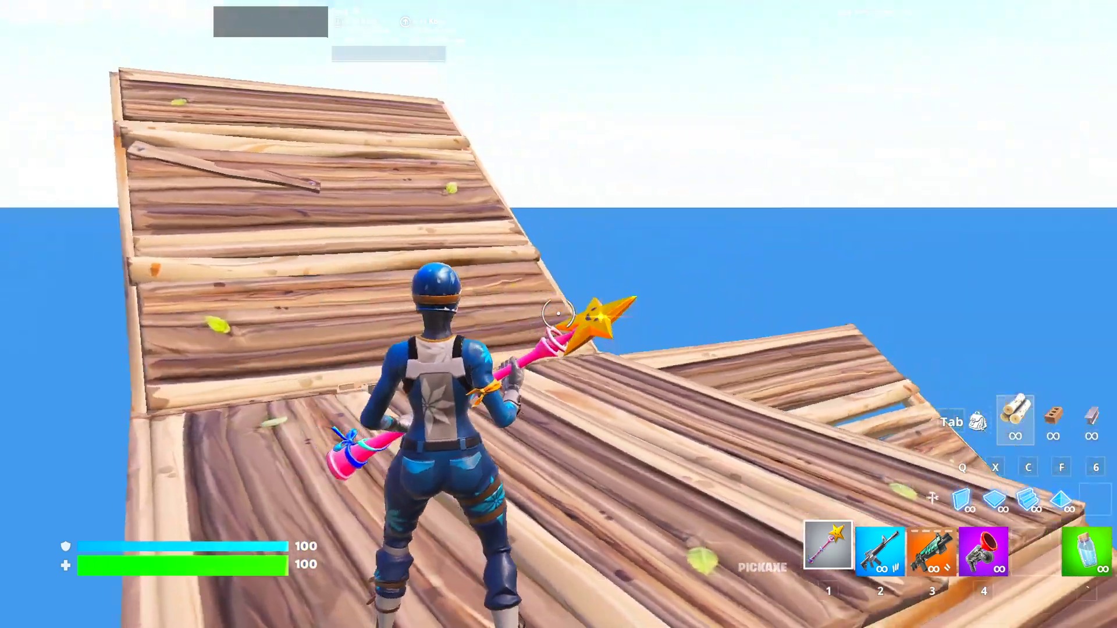
key(w)
key(w)
key(x)
click(558, 313)
key(1)
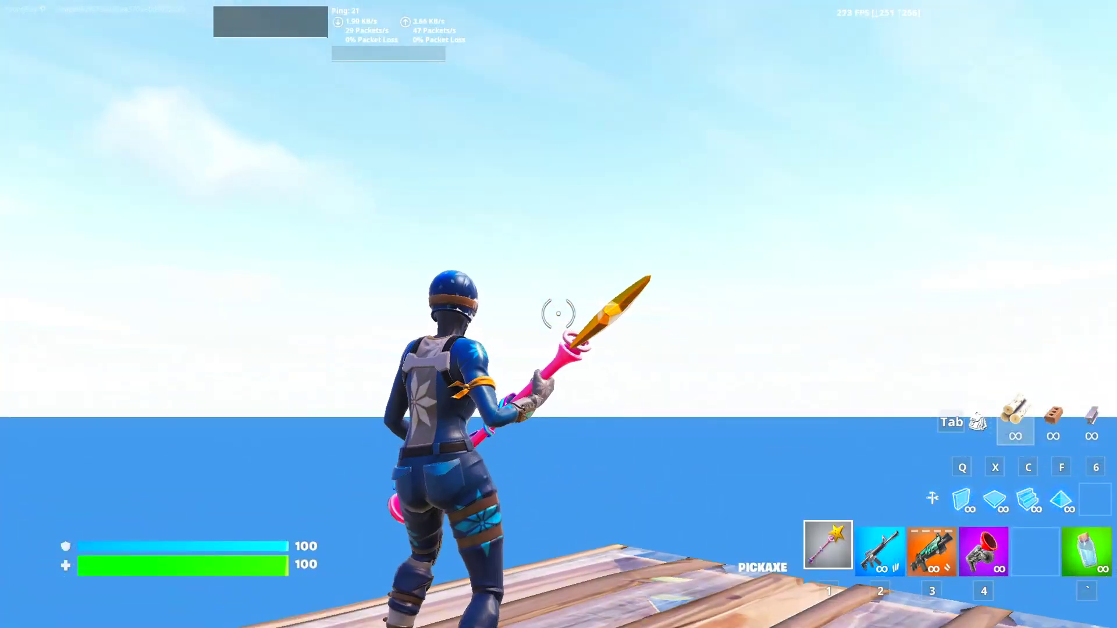
key(w)
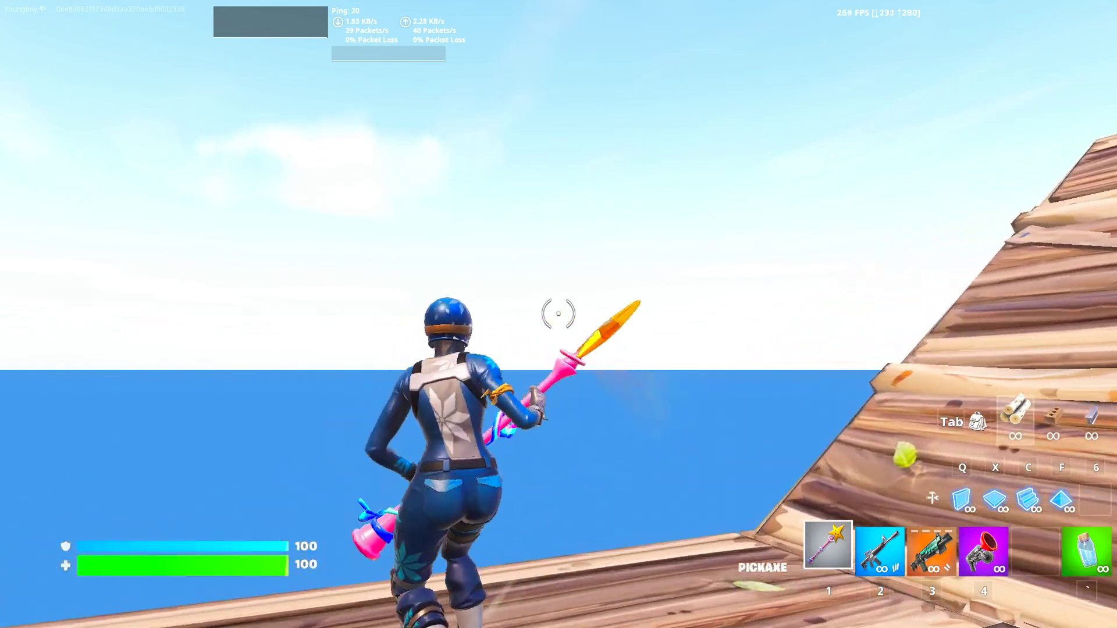
key(x)
click(558, 314)
key(1)
key(w)
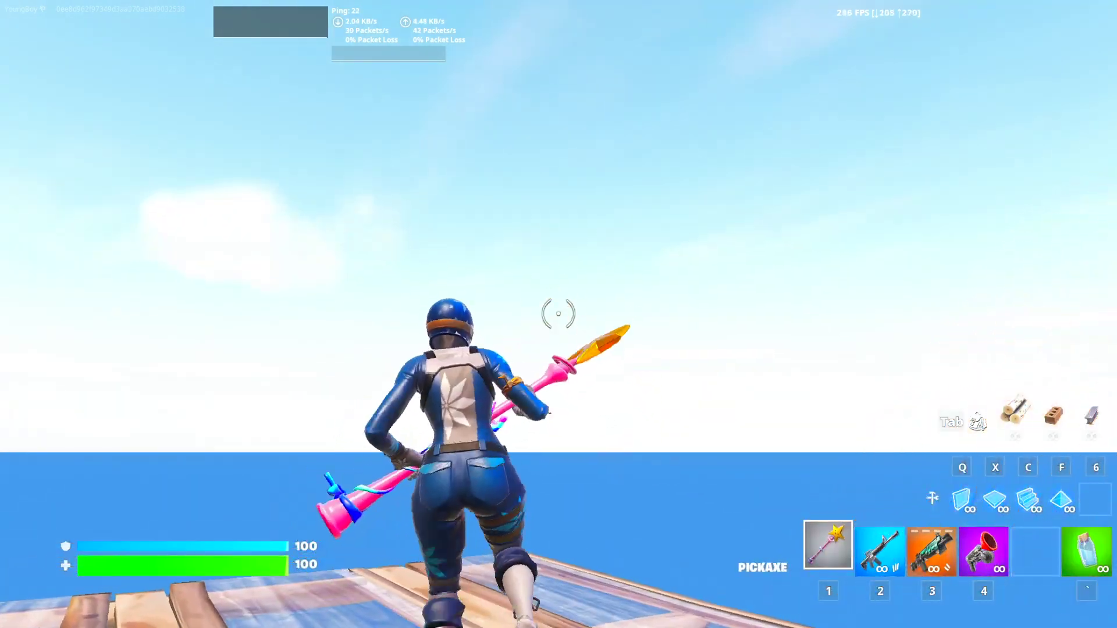
key(w)
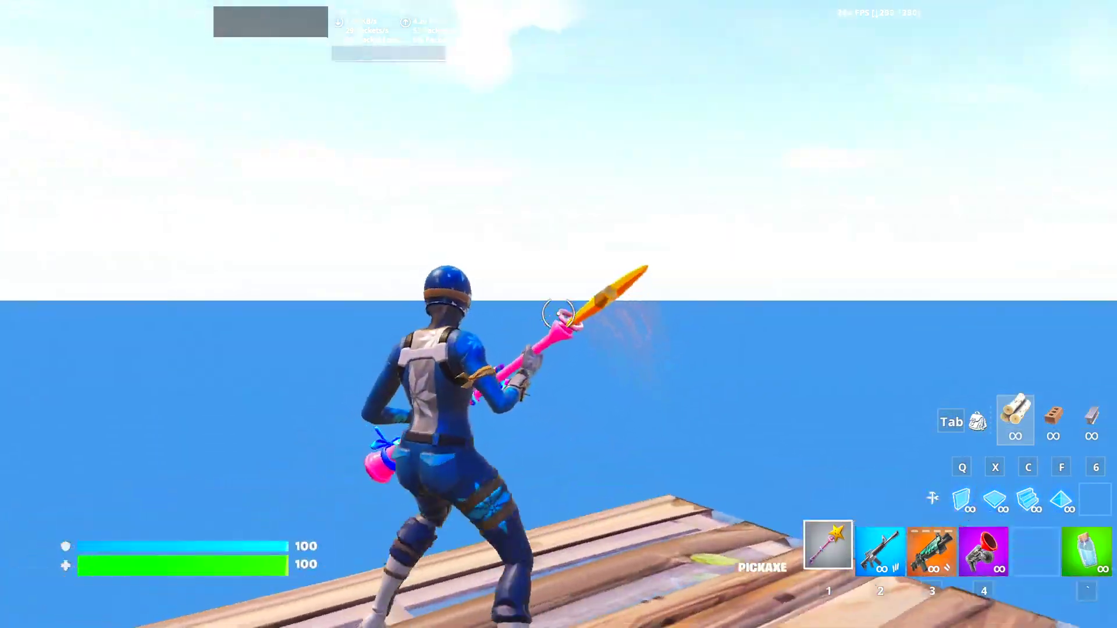
key(w)
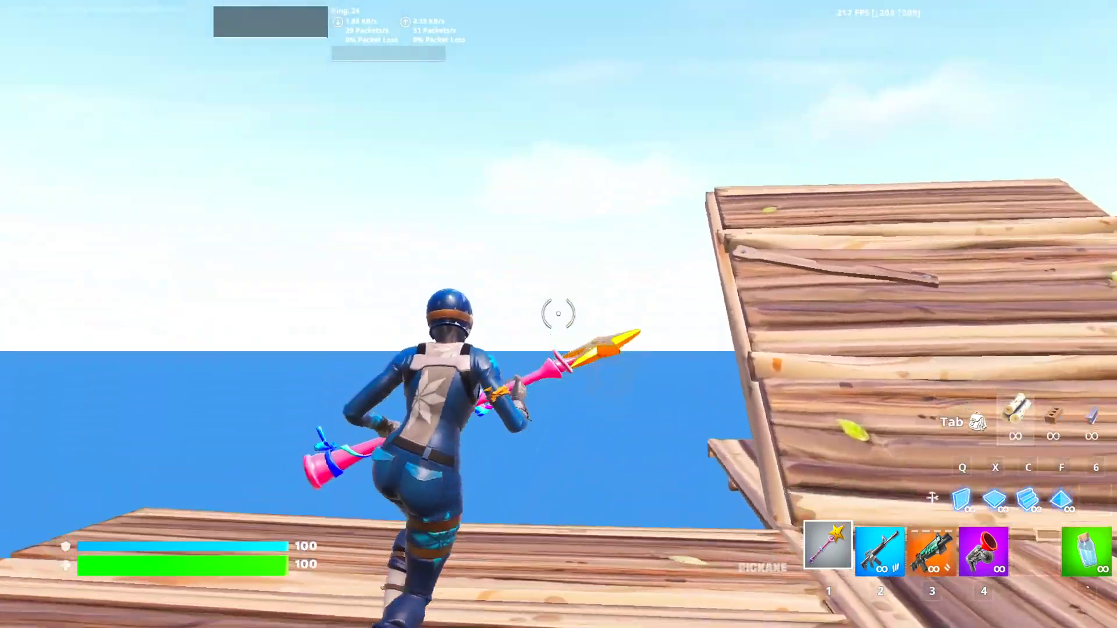
key(w)
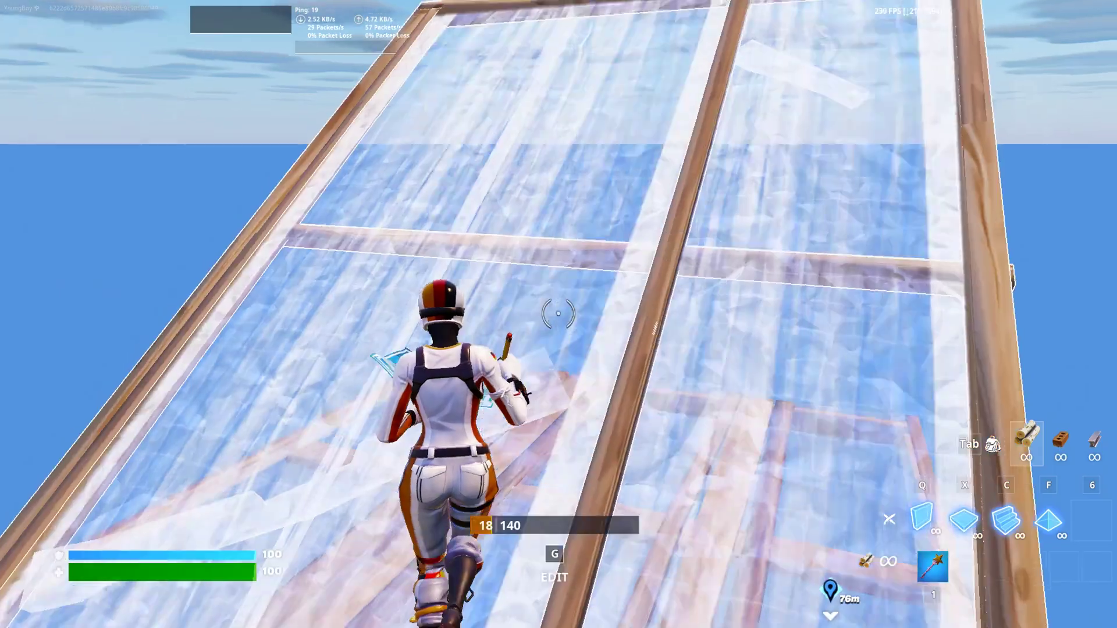
key(w)
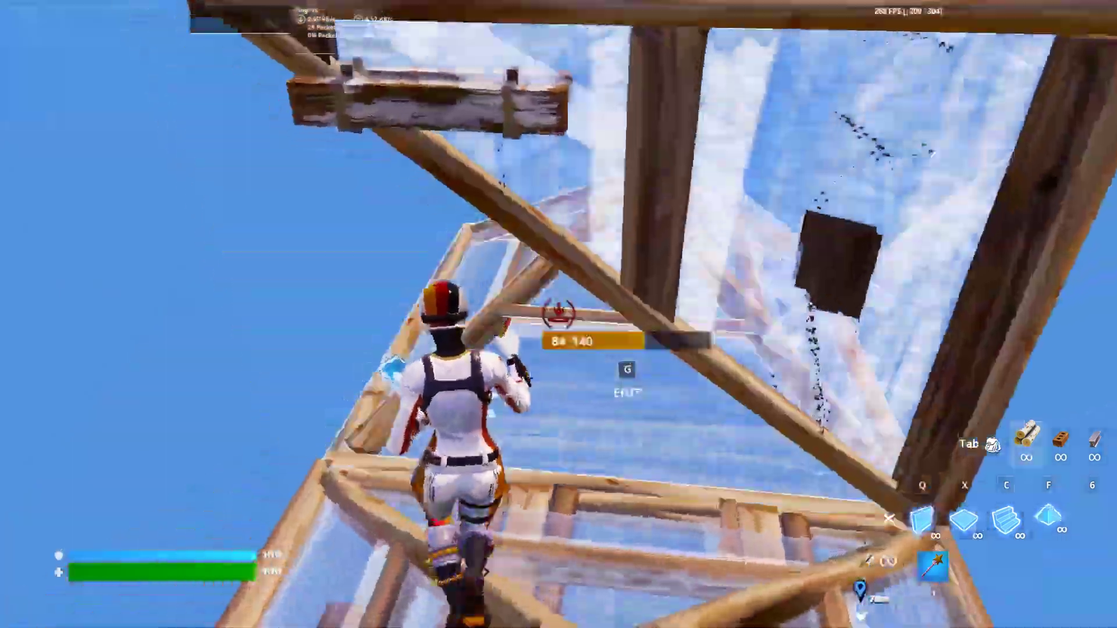
key(w)
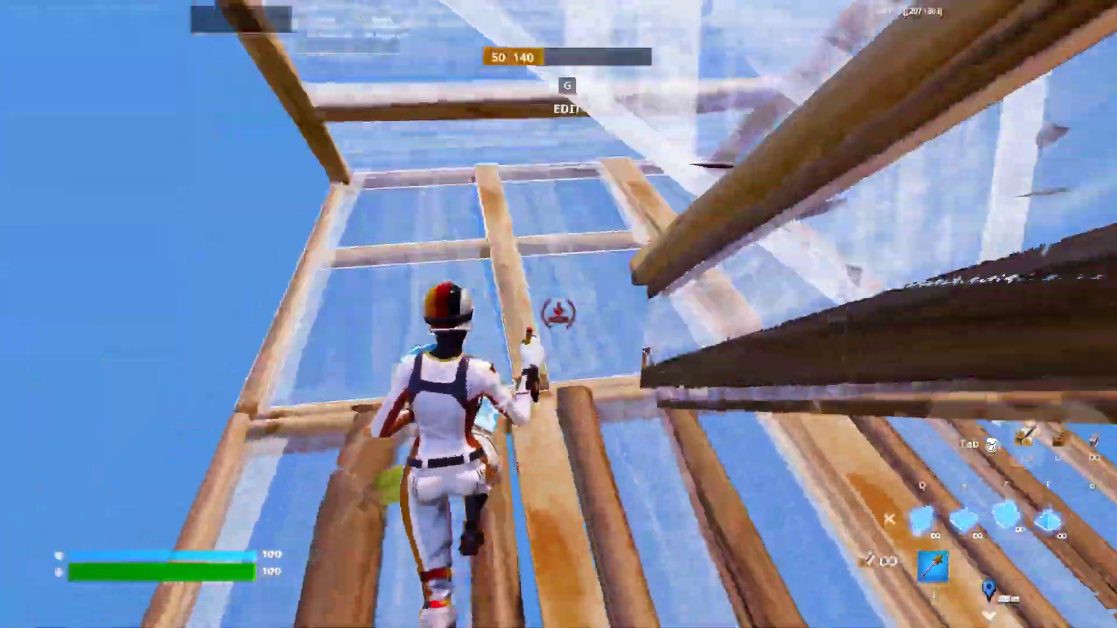
key(g)
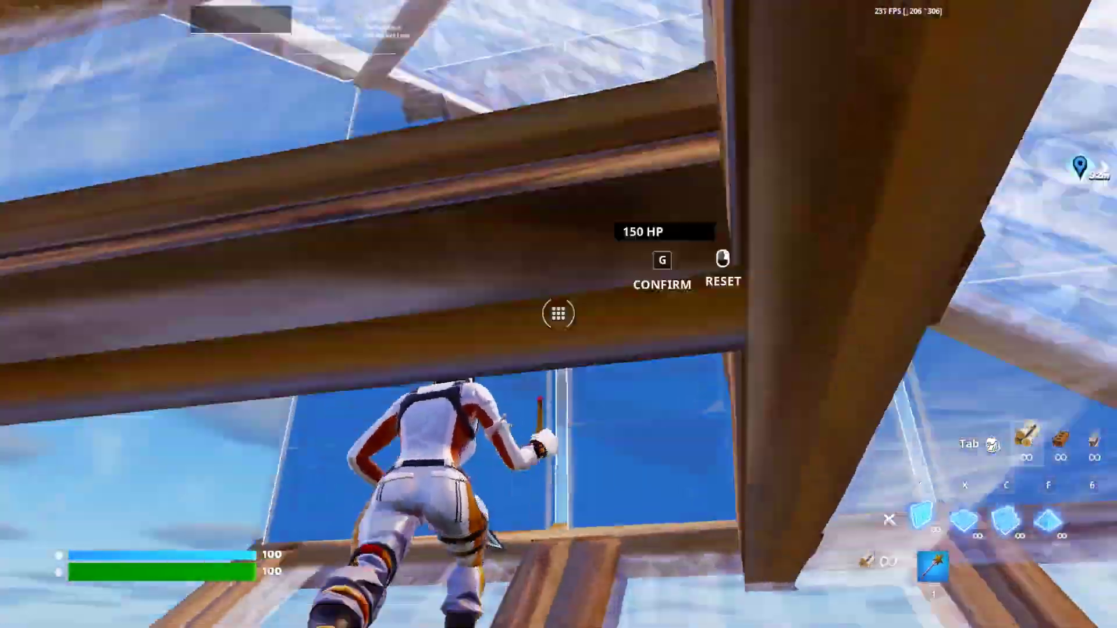
key(w)
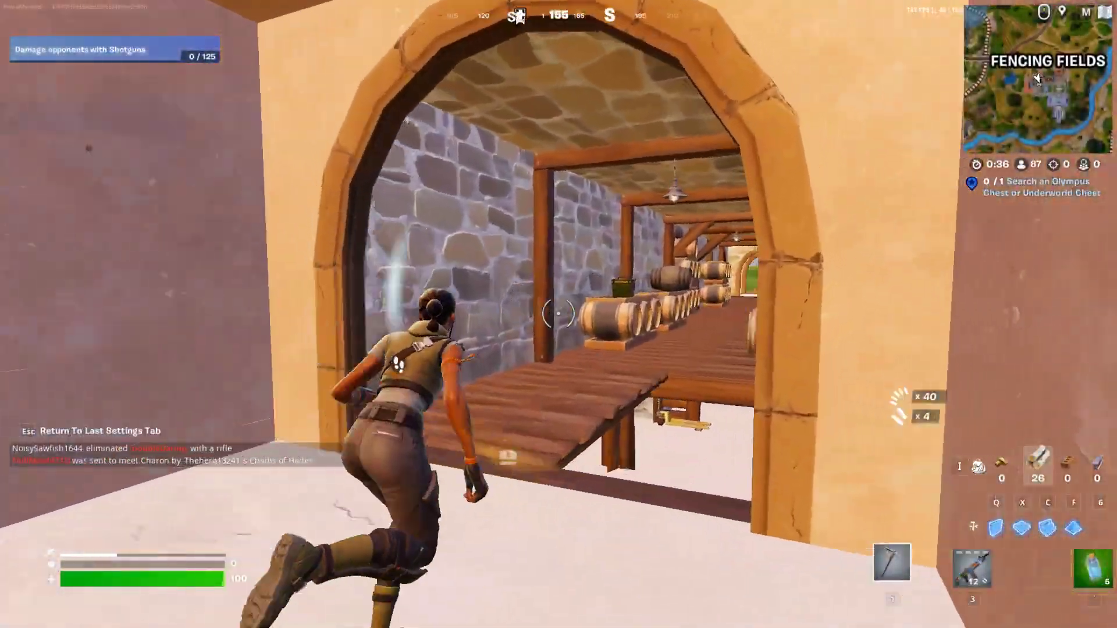
key(1)
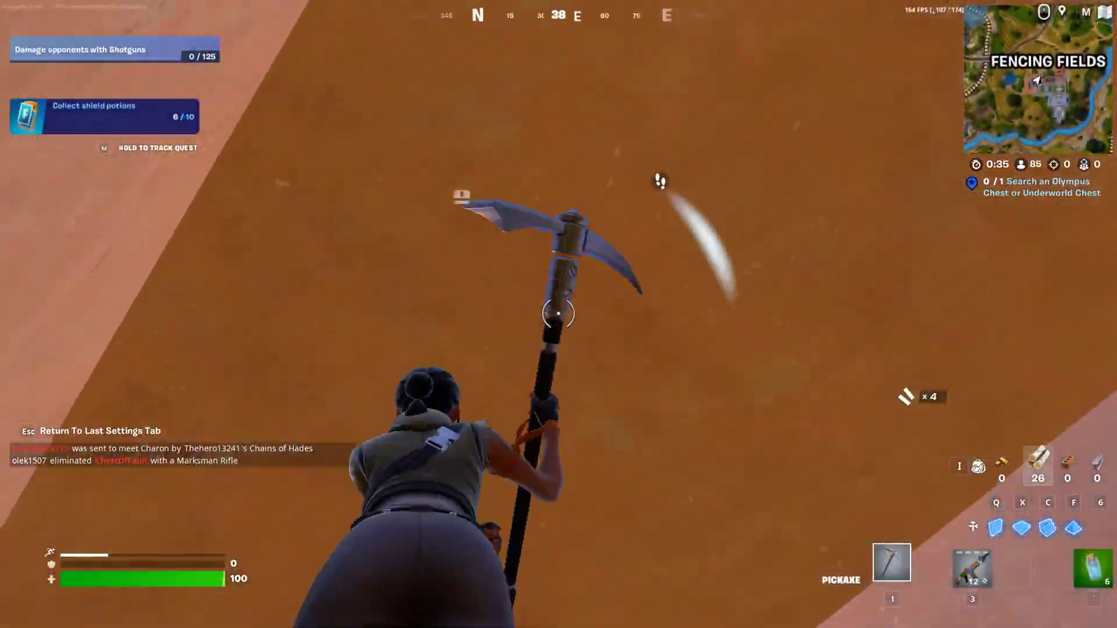
key(grave)
key(q)
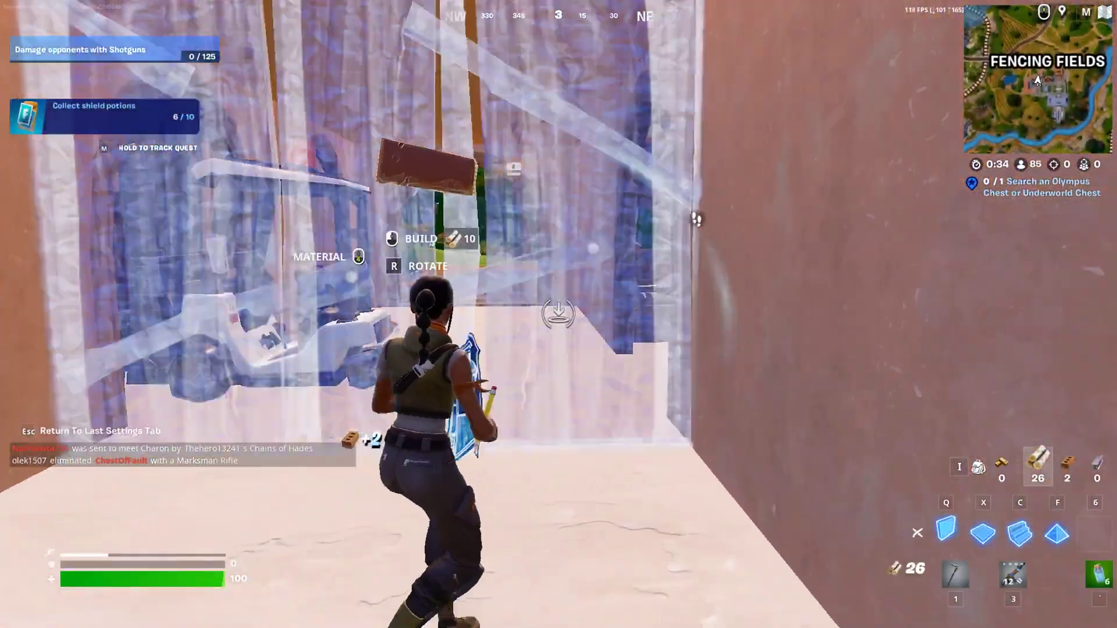
Close off the opening with a wooden wall and use Small Shield Potions behind it
click(558, 314)
key(grave)
click(558, 314)
key(ctrl)
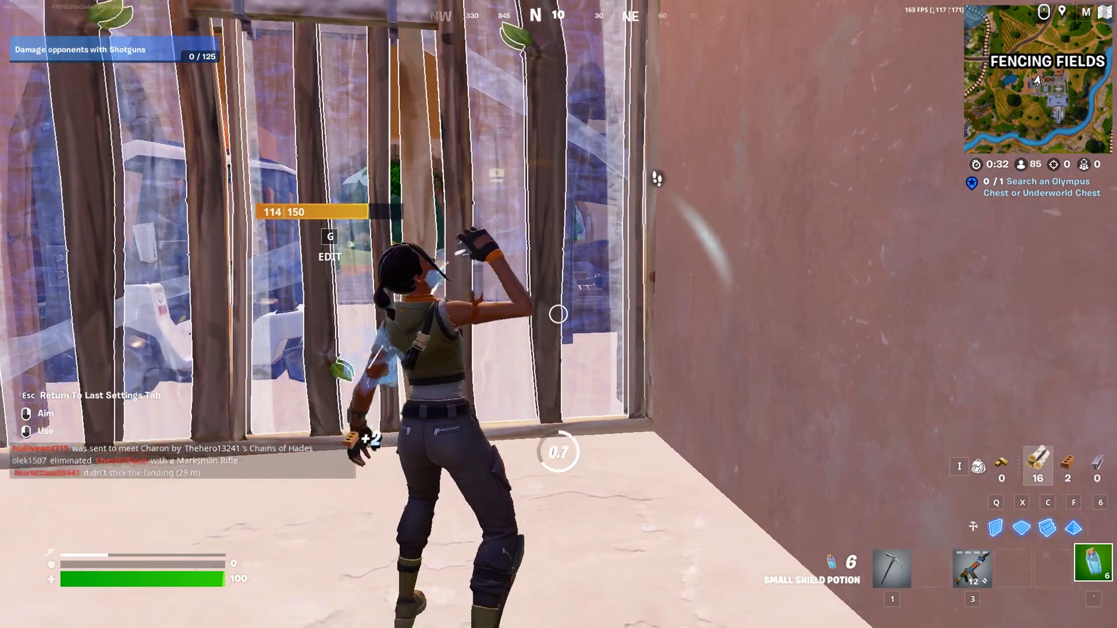
Check the Sound Effects volume in the game's audio settings and return to the match
key(Escape)
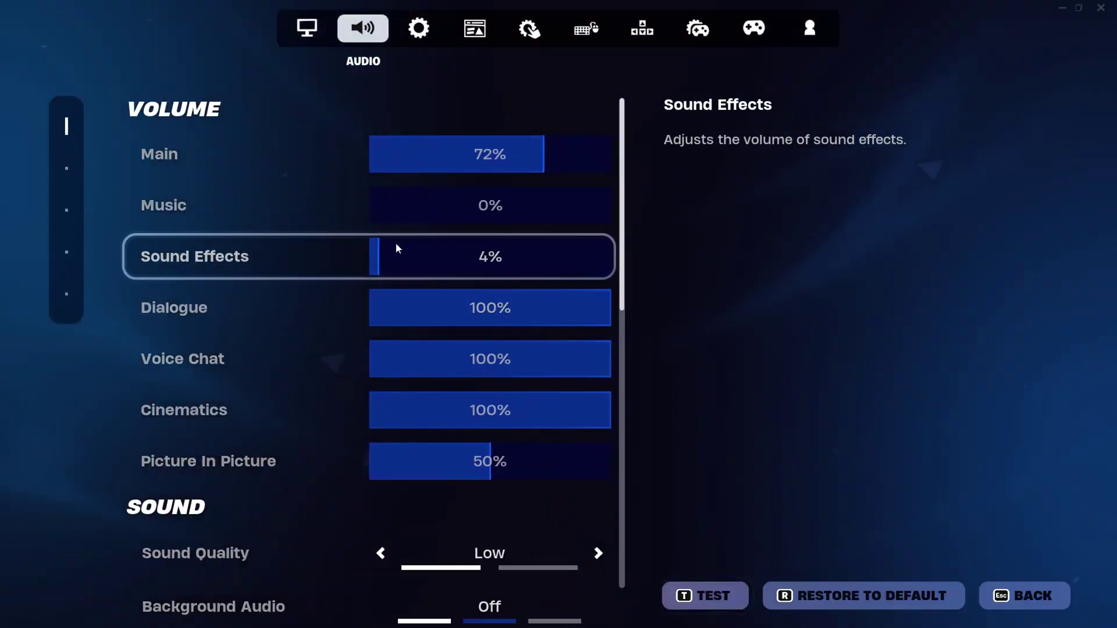
key(Escape)
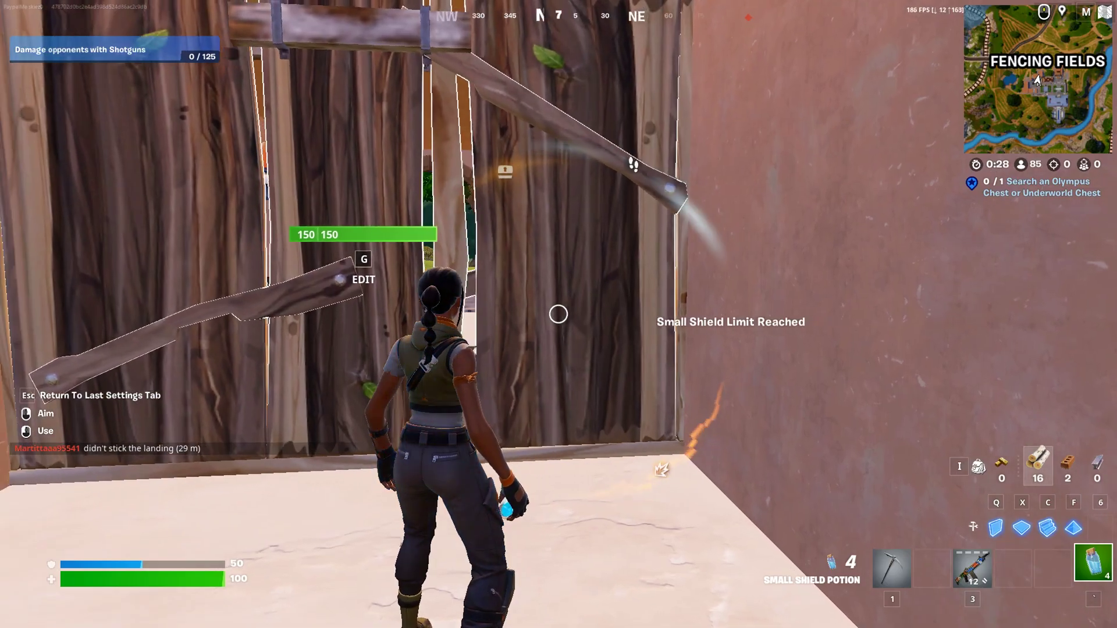
Edit an opening into the wooden wall, go through it and equip the Frenzy Auto Shotgun
key(w)
key(g)
click(559, 314)
key(g)
key(3)
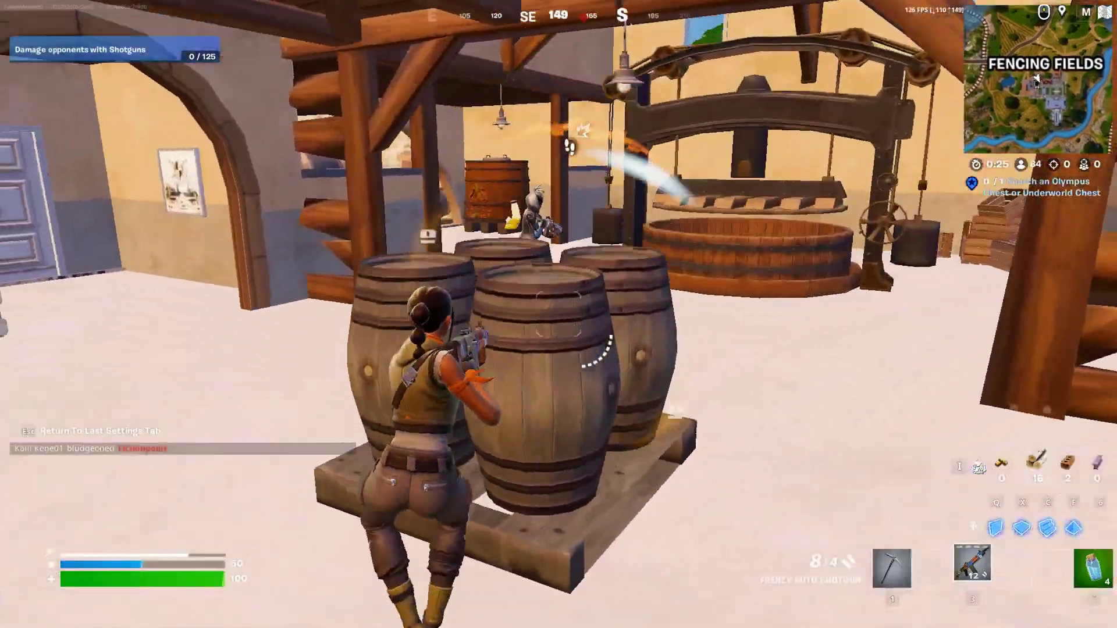
Eliminate the opponent near the barrels with the Frenzy Auto Shotgun, and run toward the dropped loot with the pickaxe
key(d)
click(559, 314)
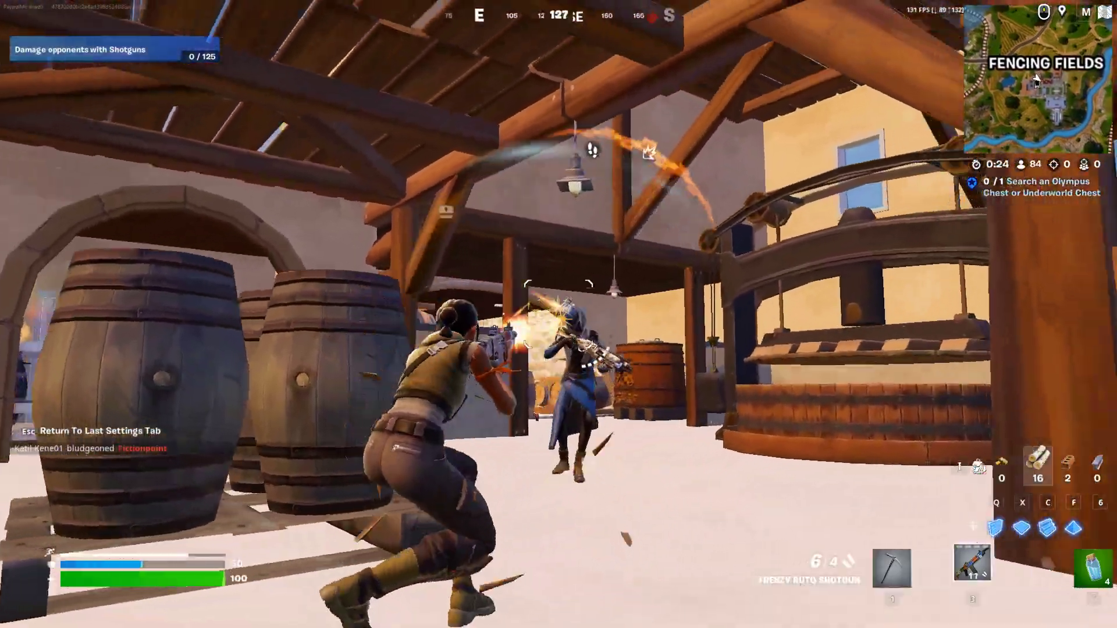
click(559, 314)
click(558, 315)
click(559, 314)
key(1)
key(w)
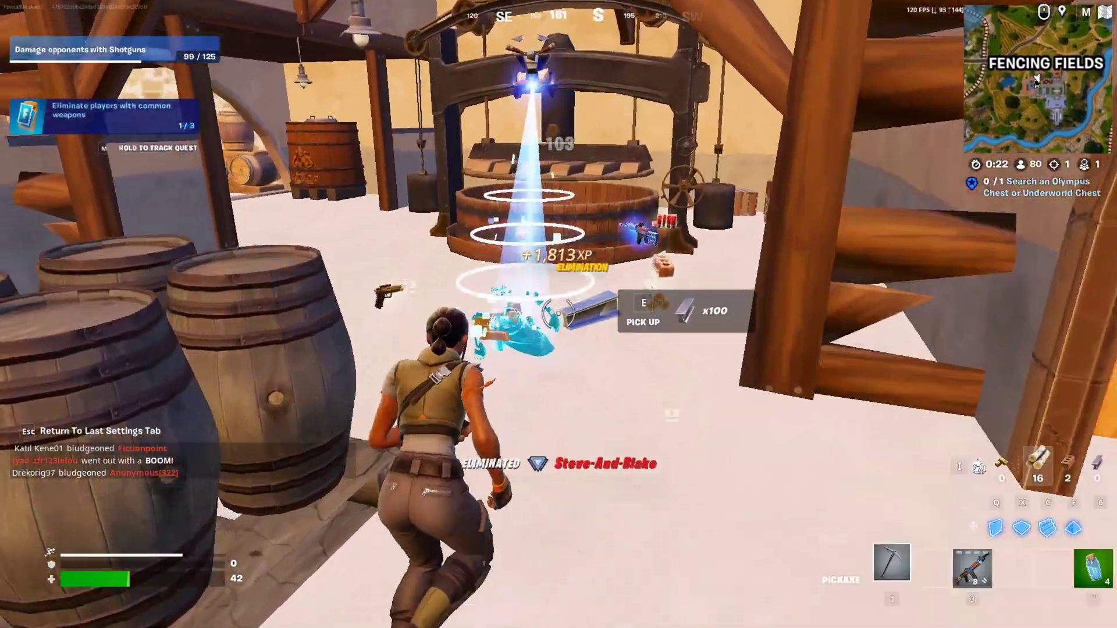